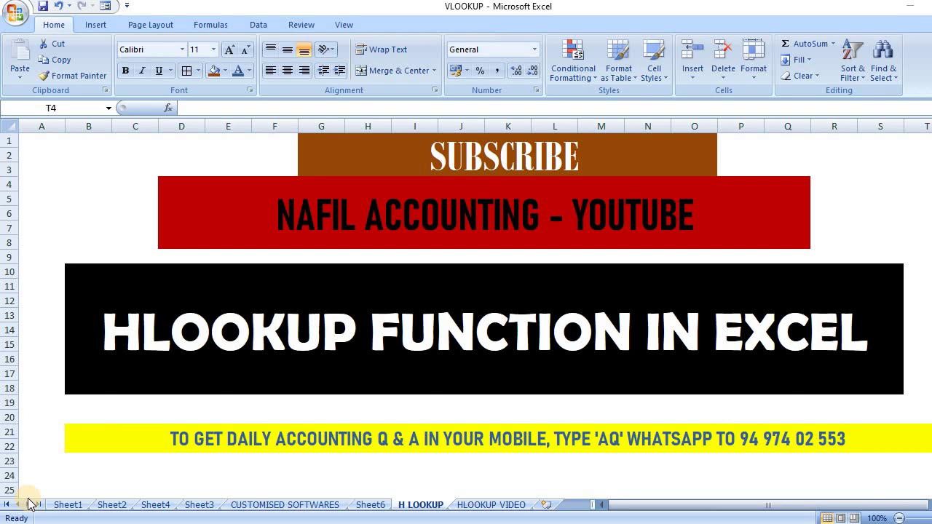
Open the HLOOKUP VIDEO sheet and review the asset table headers from S.NO to NBV.
left_click(492, 508)
left_click(491, 508)
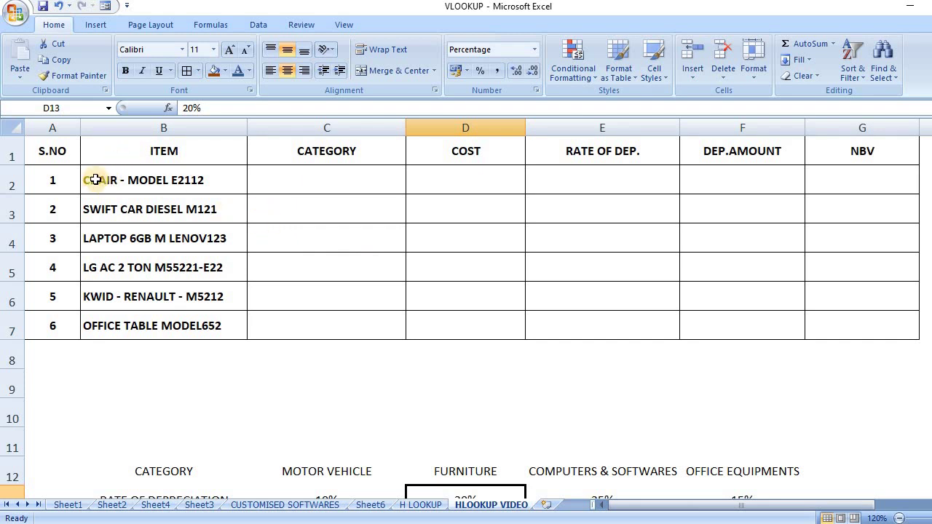
left_click(51, 154)
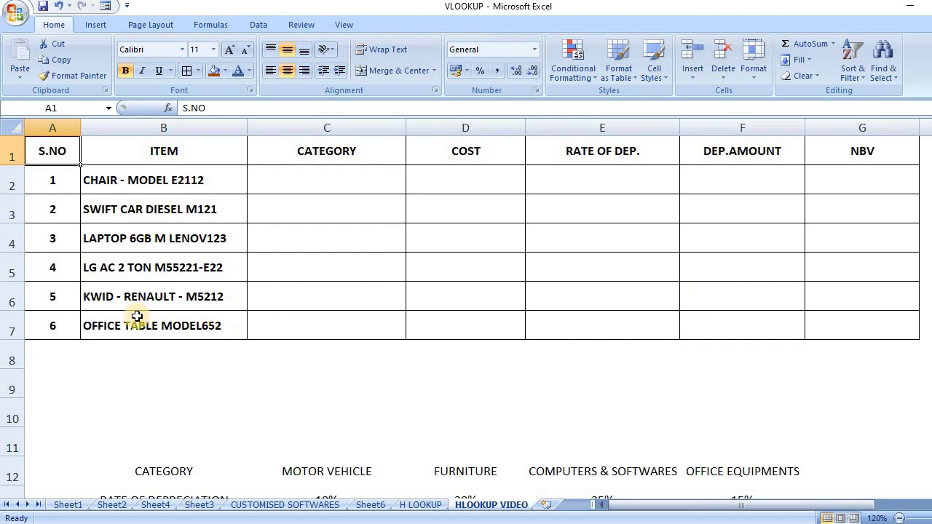
left_click(130, 183)
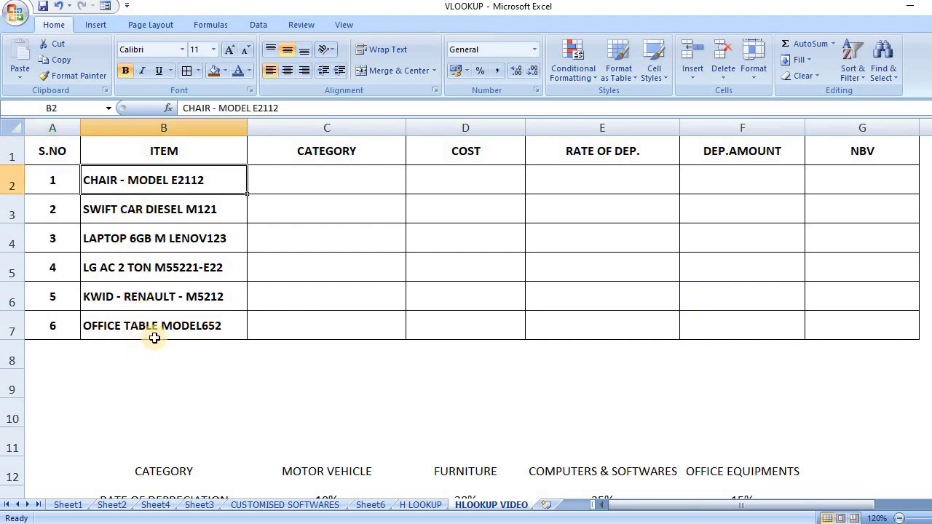
left_click(292, 156)
left_click(458, 154)
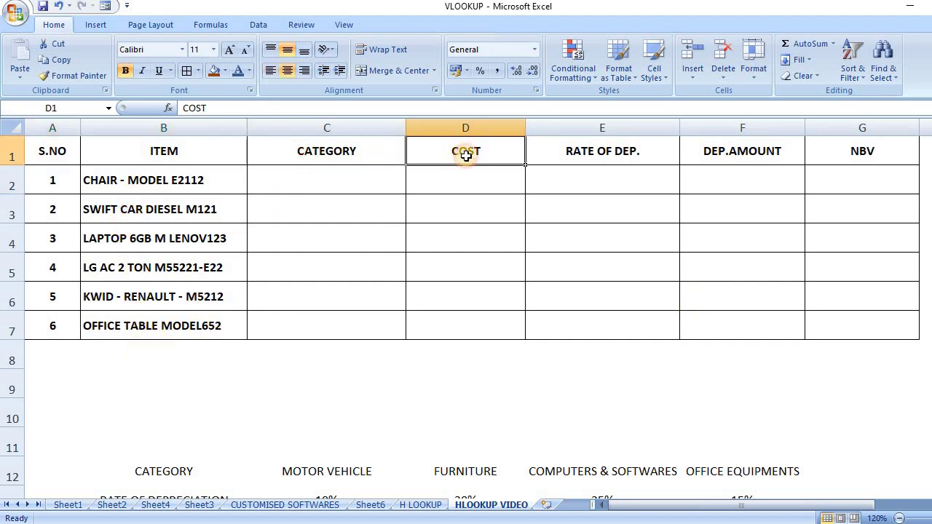
left_click(588, 158)
left_click(735, 157)
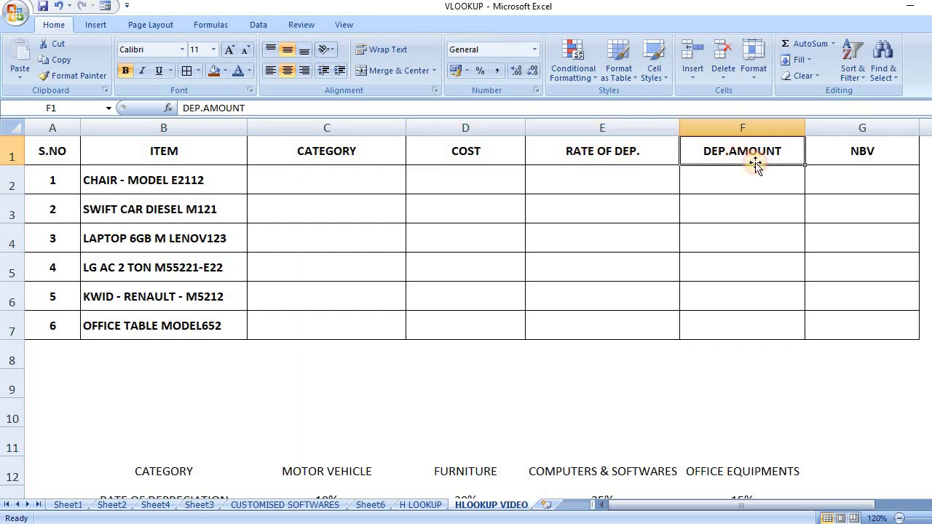
left_click(857, 151)
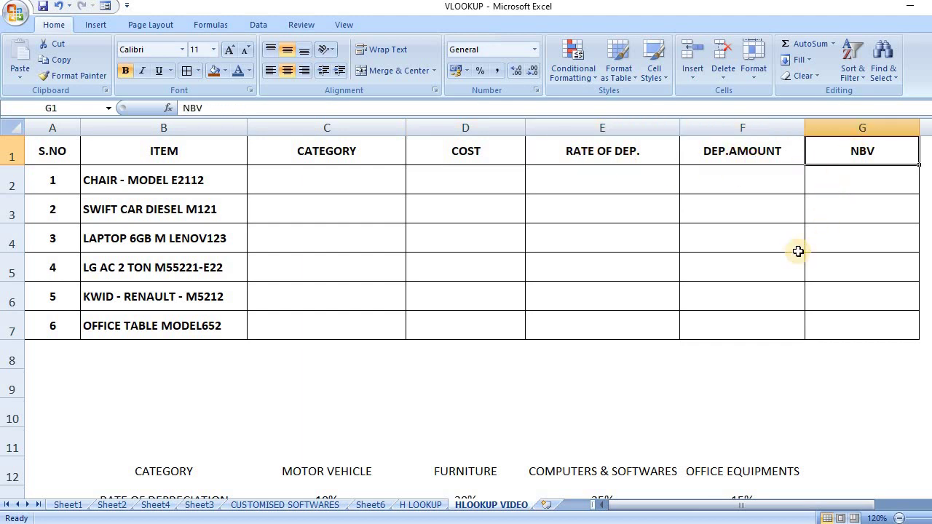
scroll(511, 323, "down", 1)
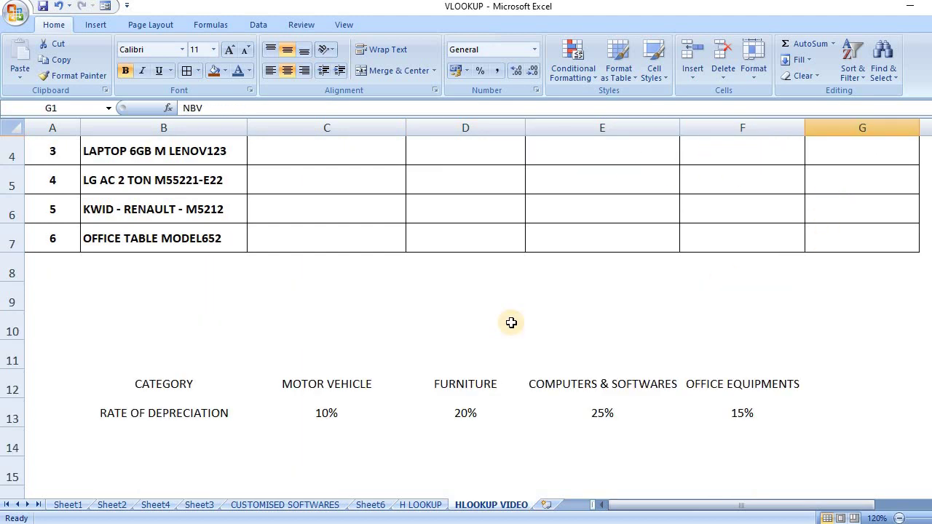
scroll(271, 393, "up", 1)
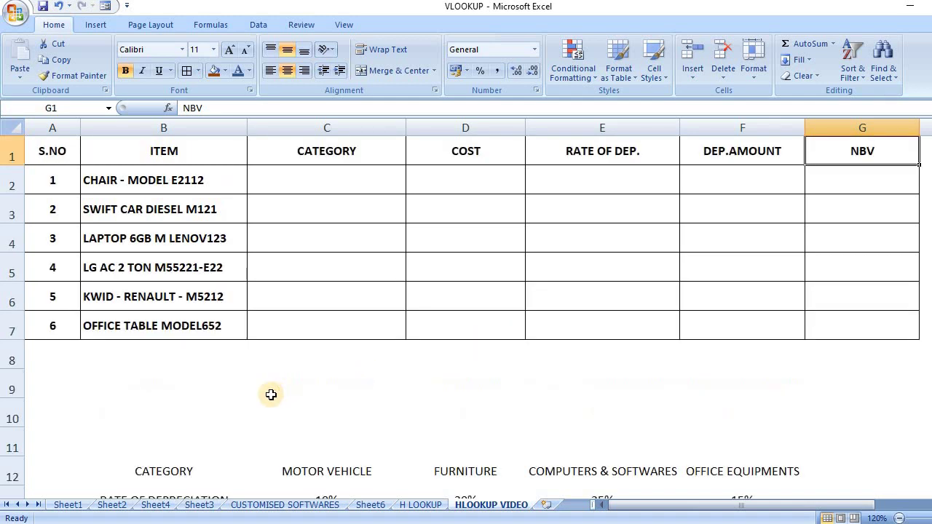
left_click(159, 184)
left_click(273, 182)
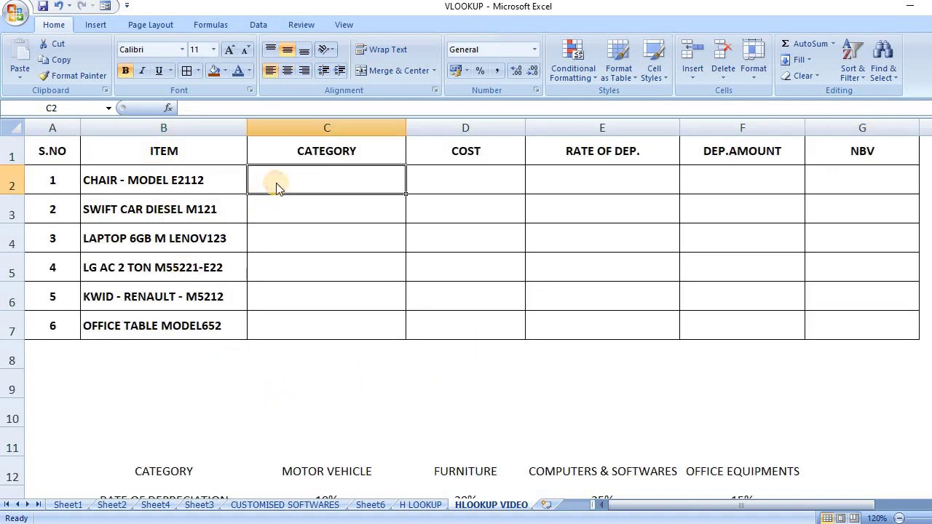
Review the category rate table (Motor Vehicle 10% to Office Equipments 15%) and select B12:F13.
scroll(289, 260, "down", 2)
left_click(171, 301)
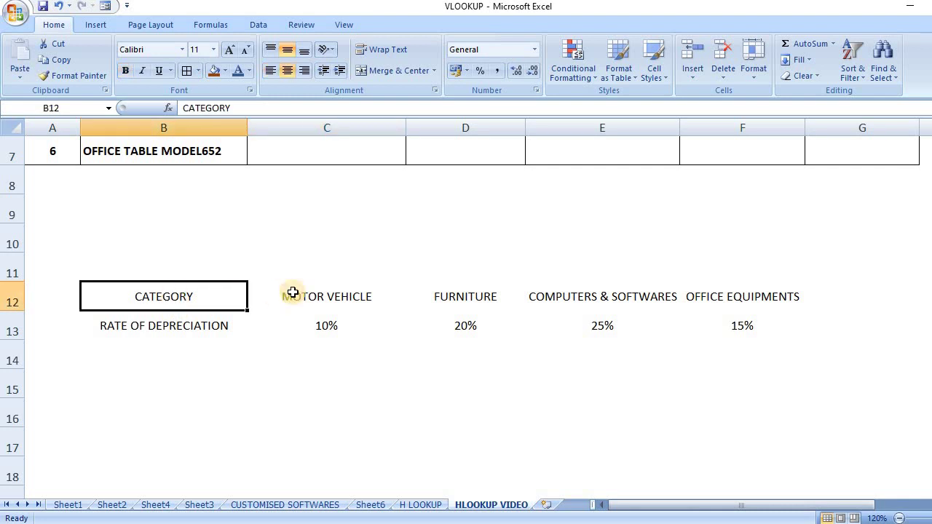
left_click(297, 300)
left_click(307, 325)
left_click(496, 327)
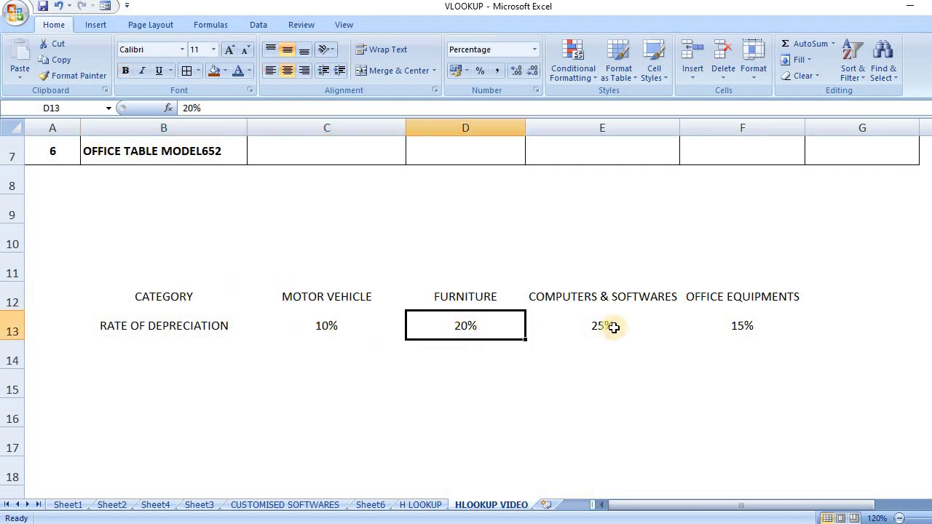
left_click(615, 328)
left_click(747, 338)
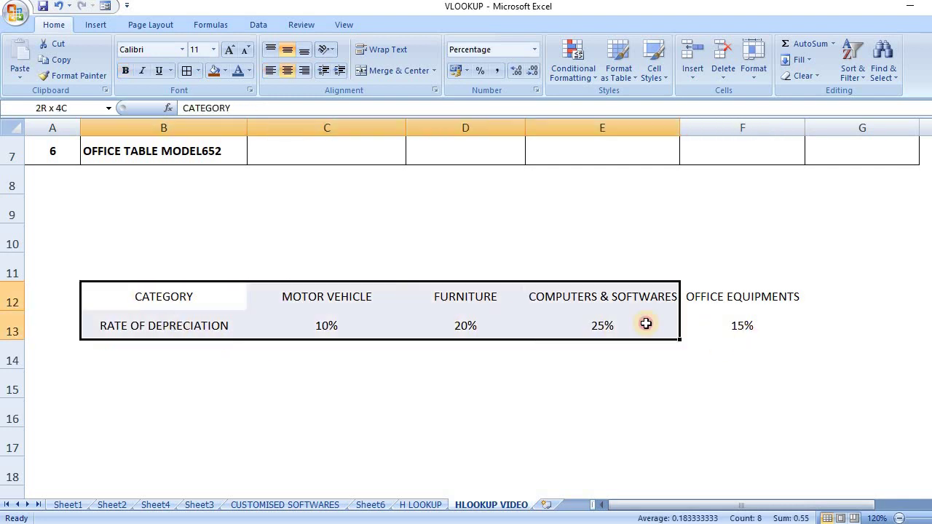
left_click_drag(141, 298, 755, 326)
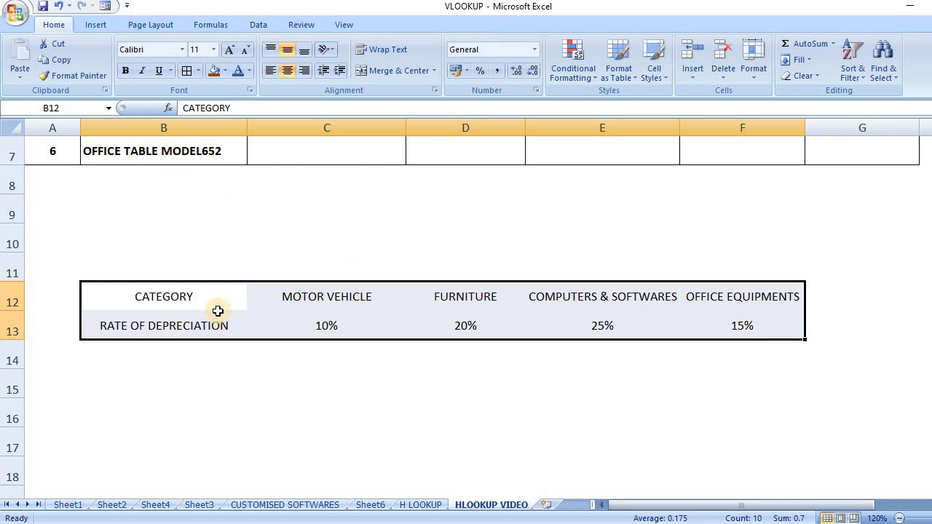
Bold the B12:F13 rate table and check its categories and rates: 10%, 20%, 25%, 15%.
key("ctrl+b")
left_click(320, 422)
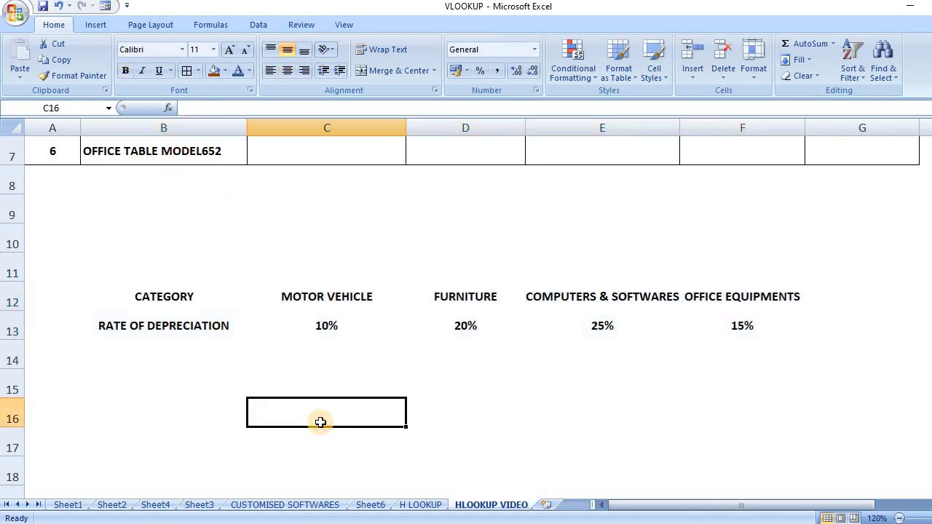
left_click(345, 298)
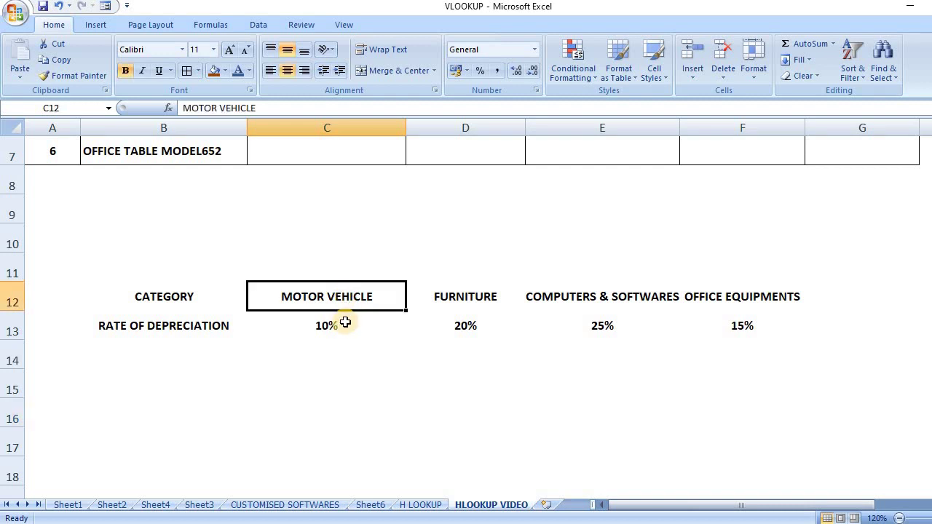
left_click(341, 326)
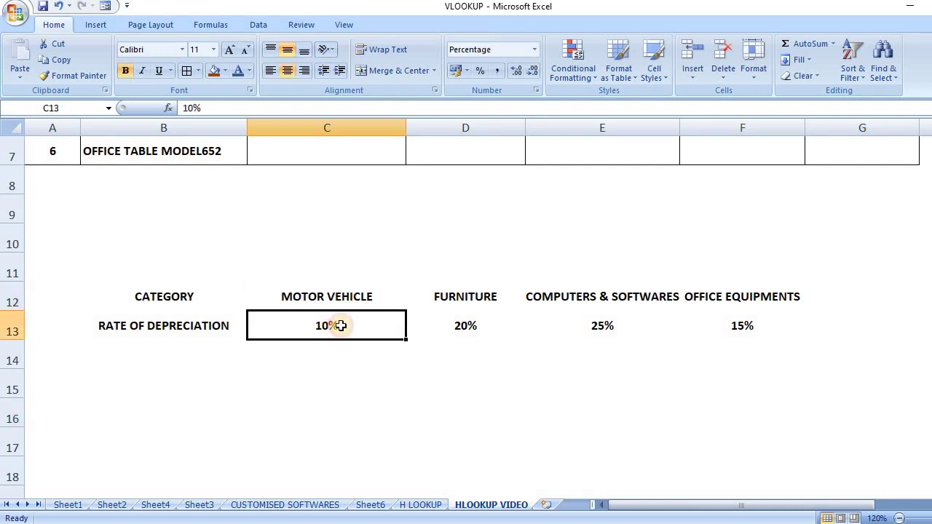
left_click(446, 300)
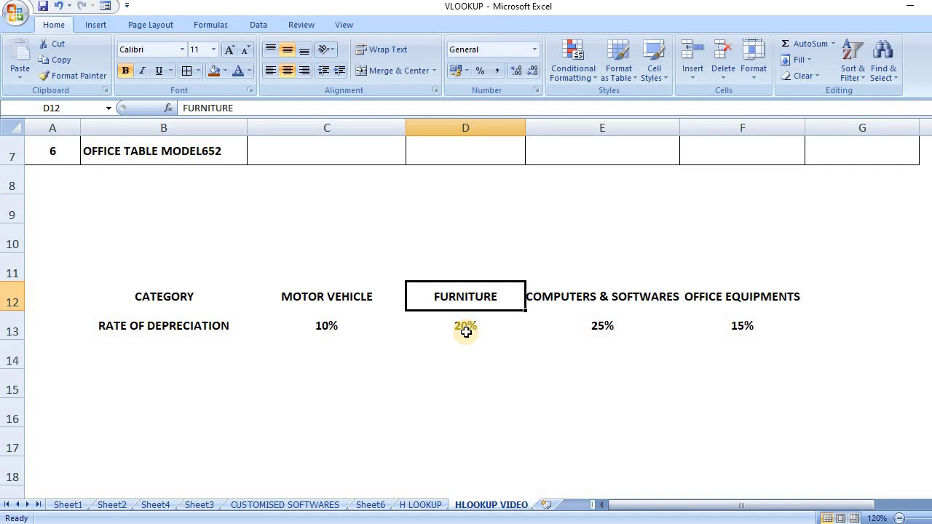
left_click(603, 295)
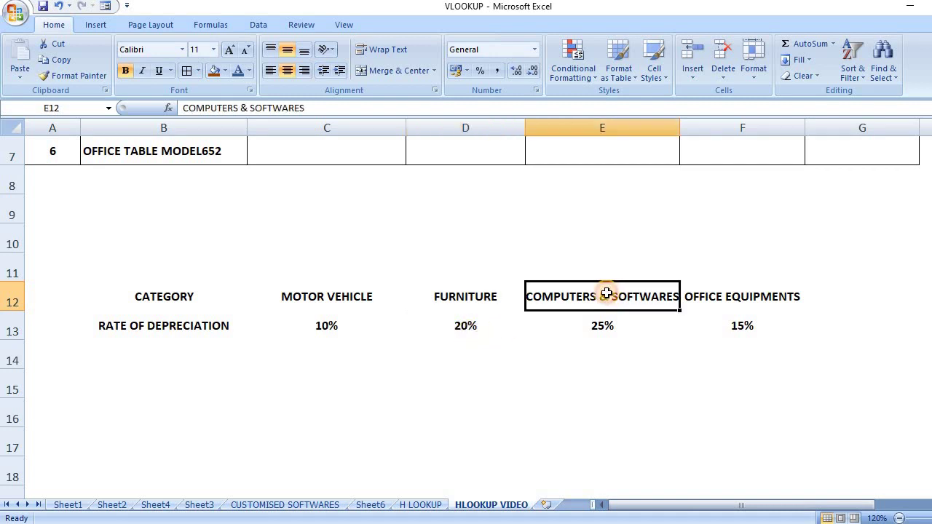
left_click(613, 328)
left_click(713, 298)
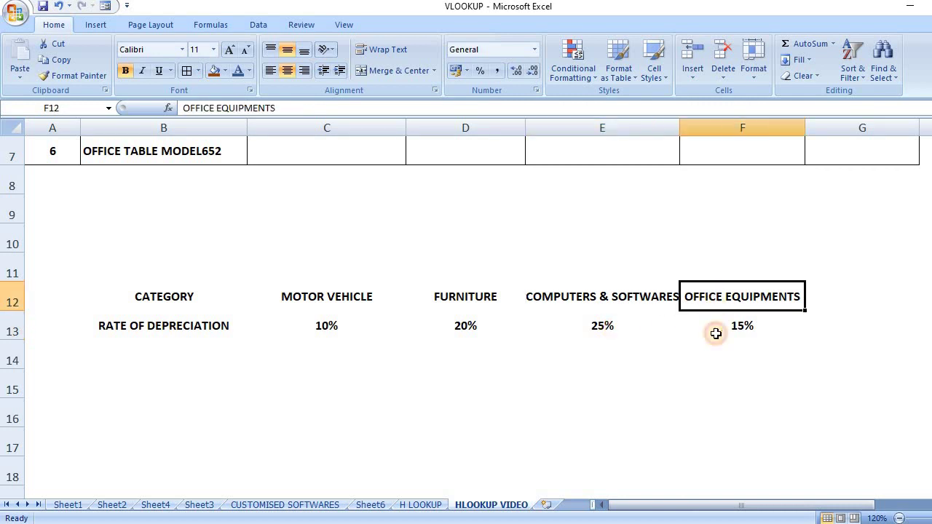
left_click(730, 327)
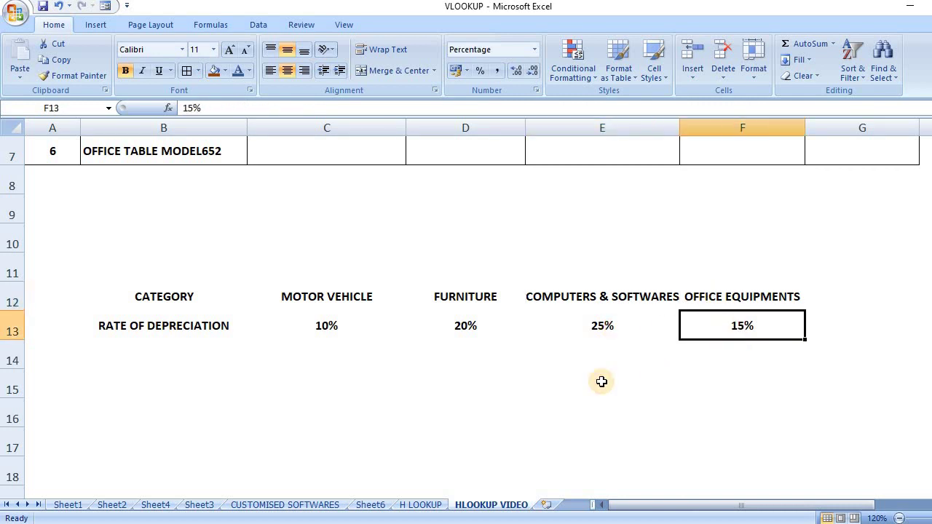
scroll(603, 377, "up", 1)
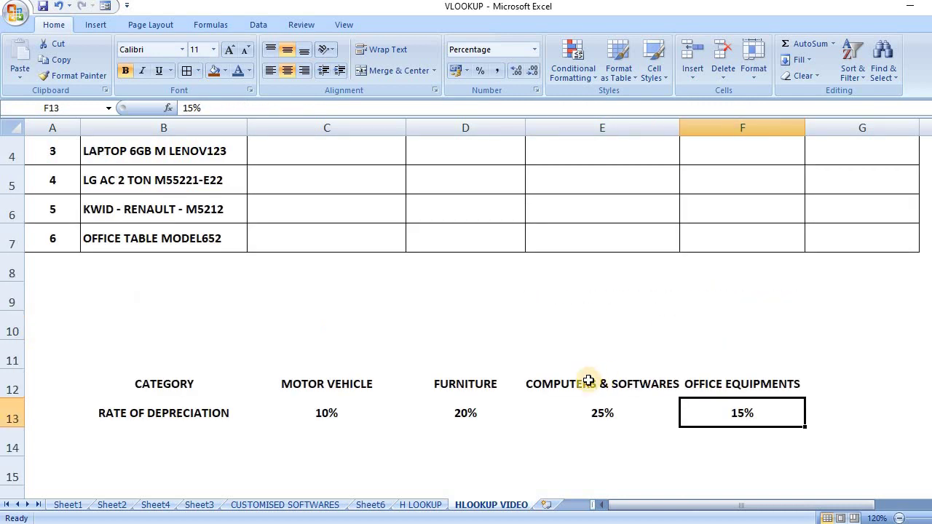
scroll(589, 380, "up", 1)
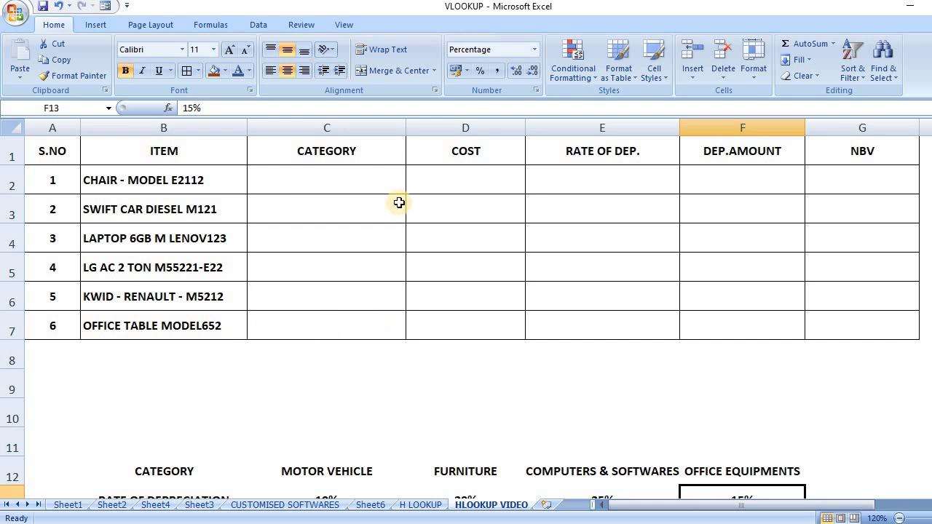
Link the chair, car and laptop categories to FURNITURE, MOTOR VEHICLE and COMPUTERS & SOFTWARES headings.
left_click(339, 187)
type("=")
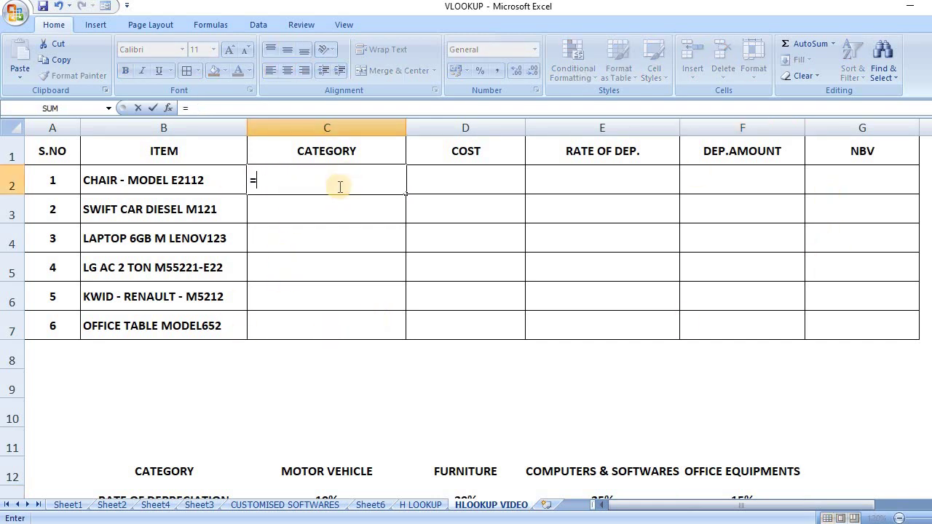
left_click(462, 472)
key("Return")
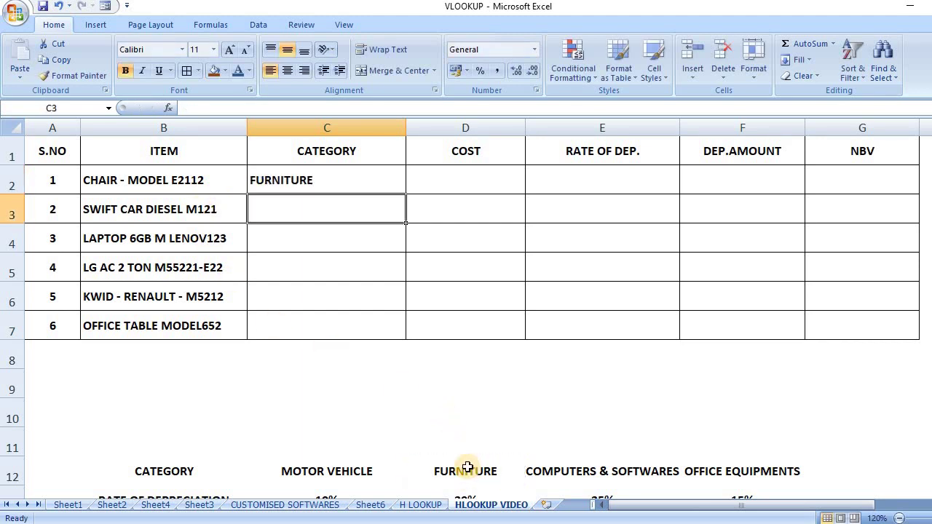
type("=")
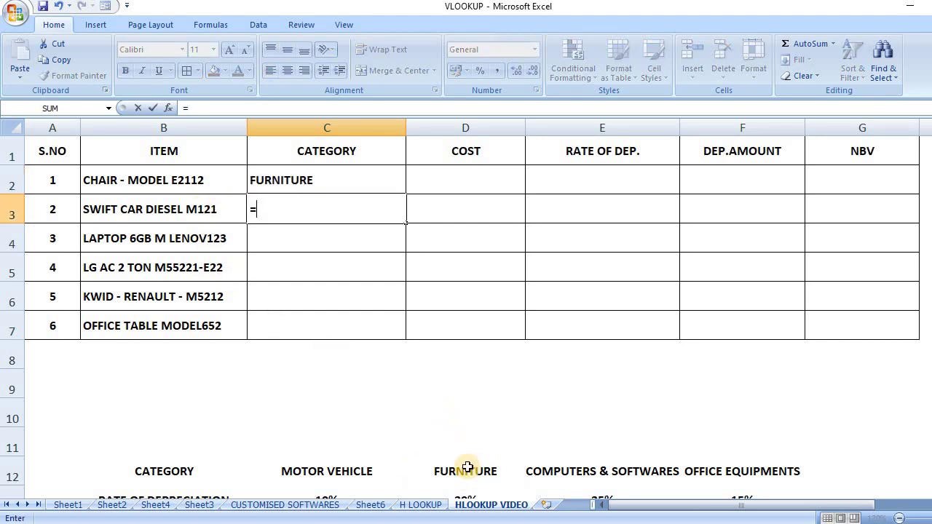
left_click(329, 472)
key("Return")
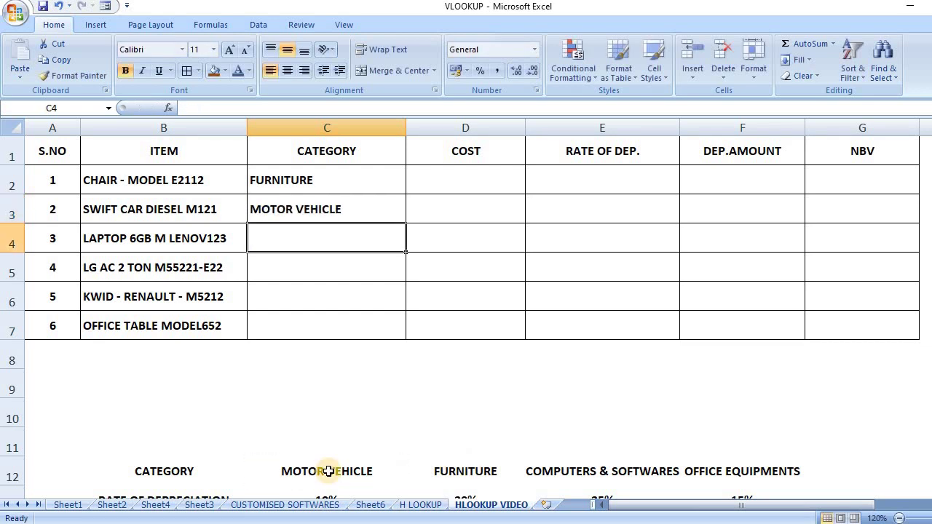
type("=")
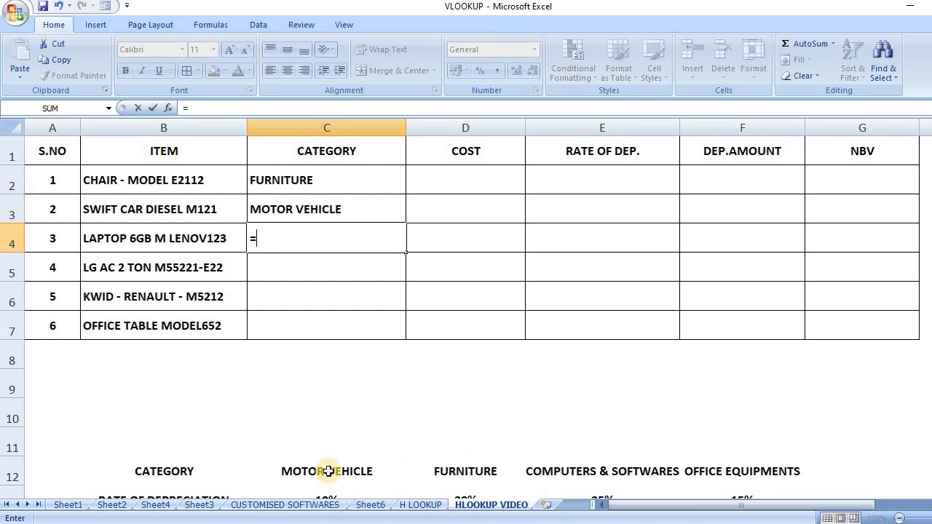
left_click(581, 472)
key("Return")
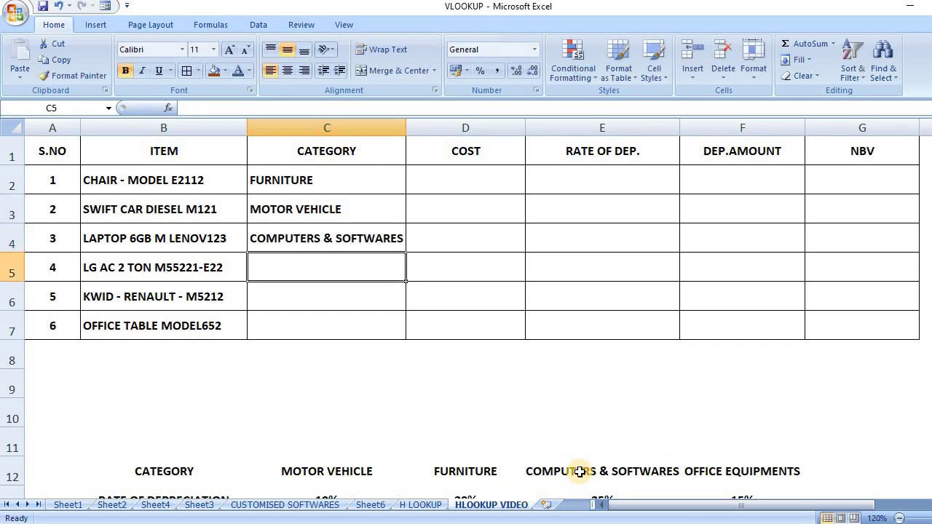
Link the air conditioner, KWID and office table to OFFICE EQUIPMENTS, MOTOR VEHICLE and FURNITURE headings.
type("=")
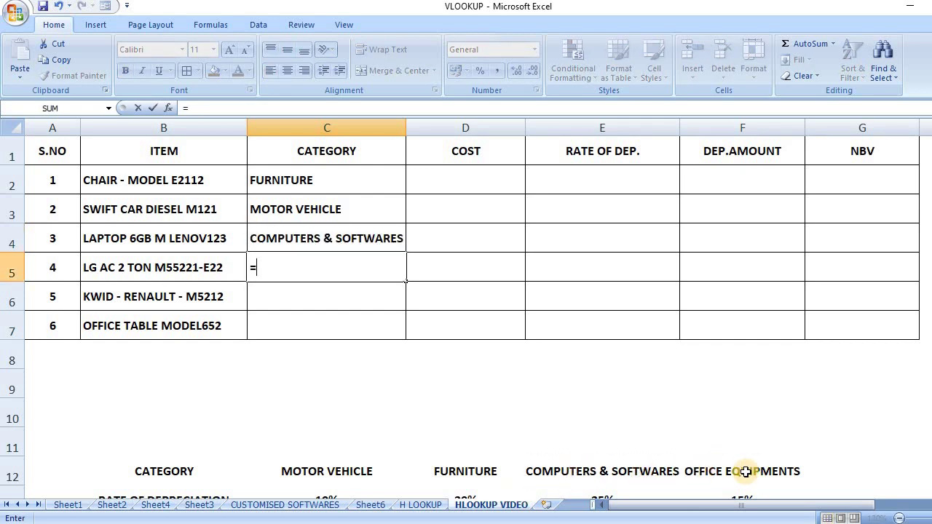
left_click(746, 472)
key("Return")
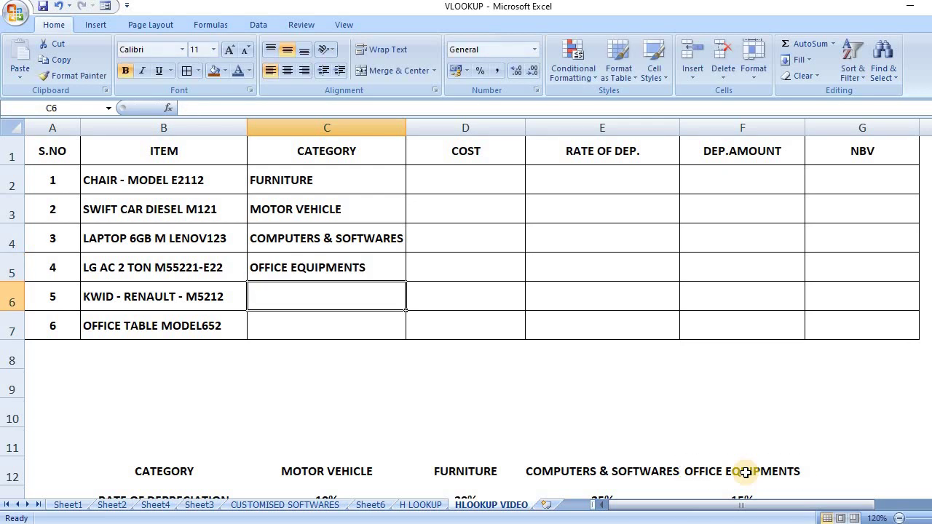
type("=")
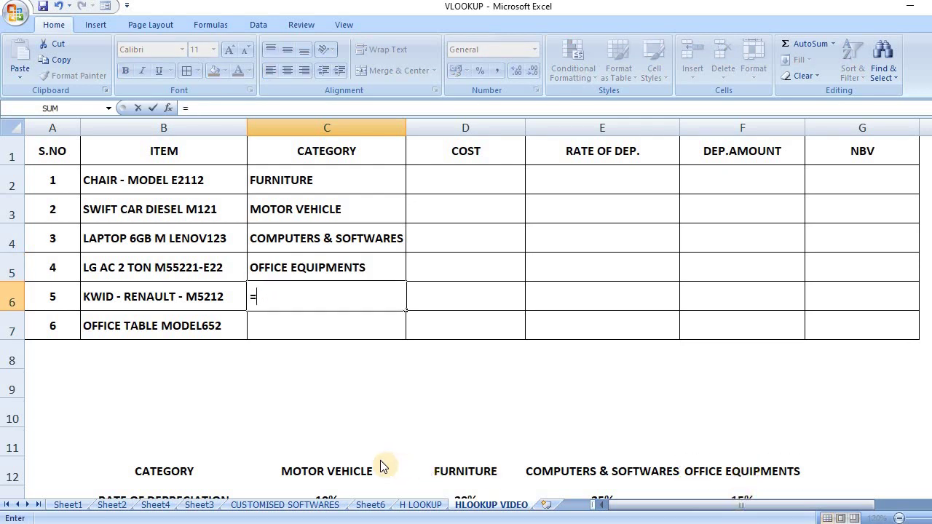
left_click(364, 471)
key("Return")
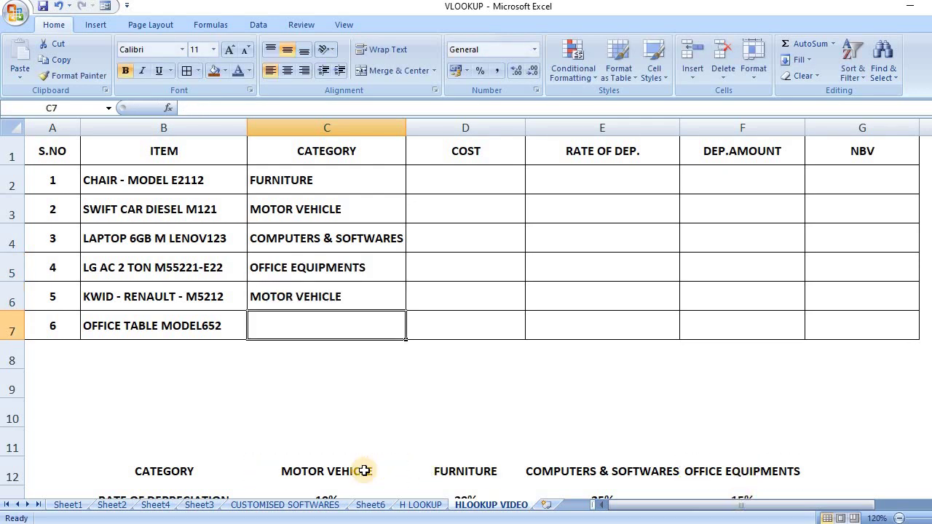
type("=")
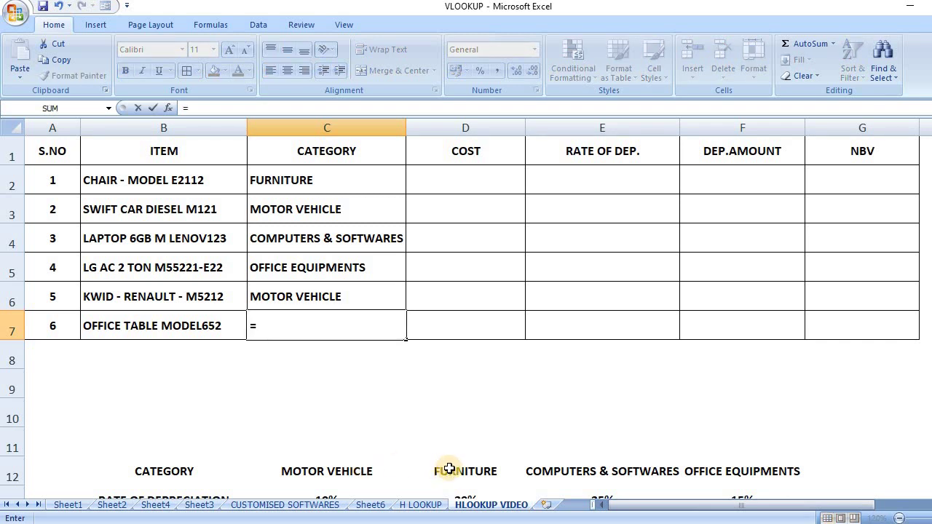
left_click(447, 471)
key("Return")
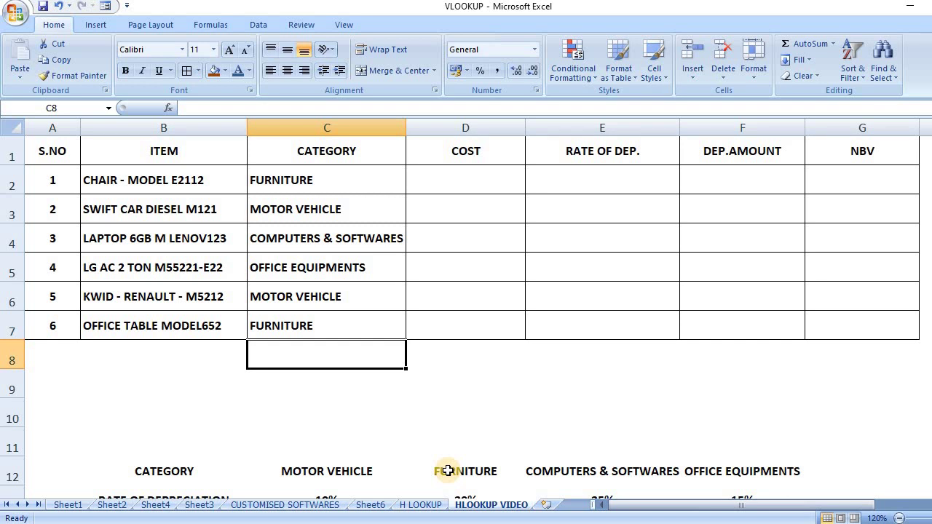
Enter costs 15000, 10,00,000, 36,000, 45,000, 600000 and 40000 down D2:D7.
left_click(485, 168)
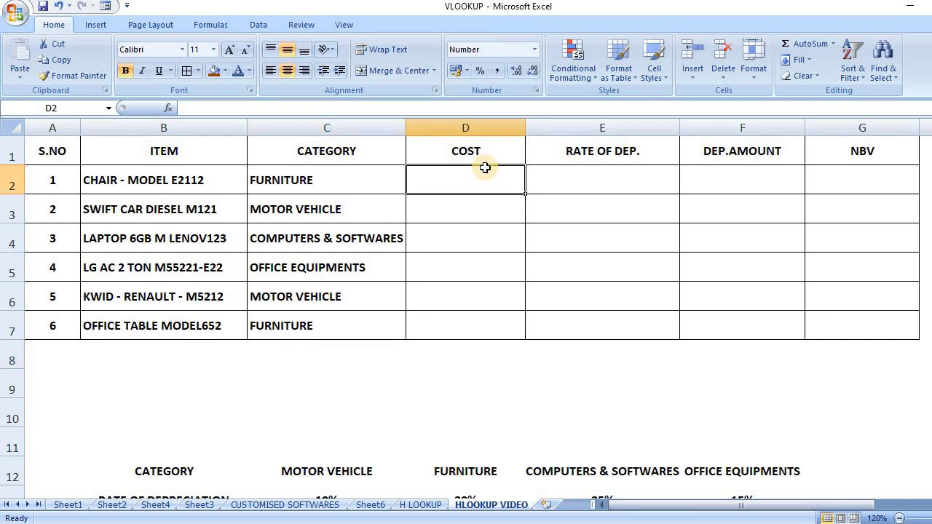
type("15")
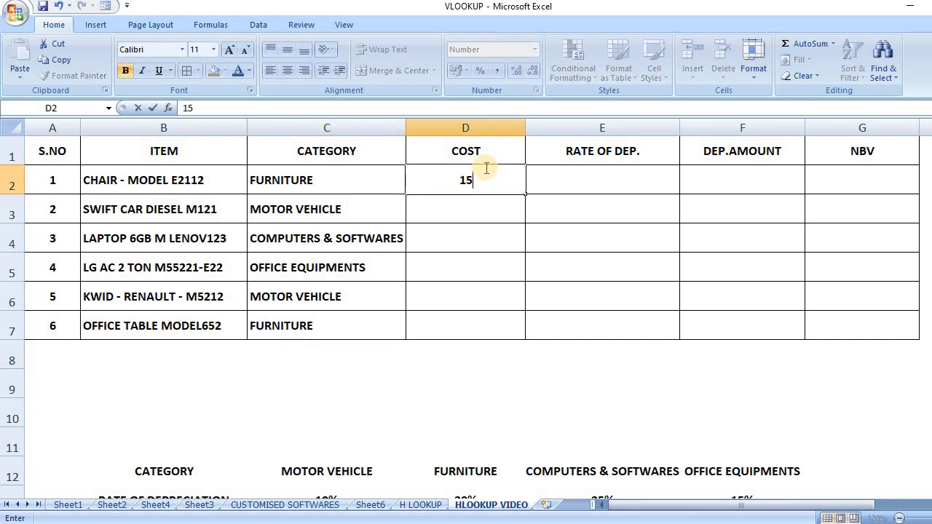
type("000")
key("Return")
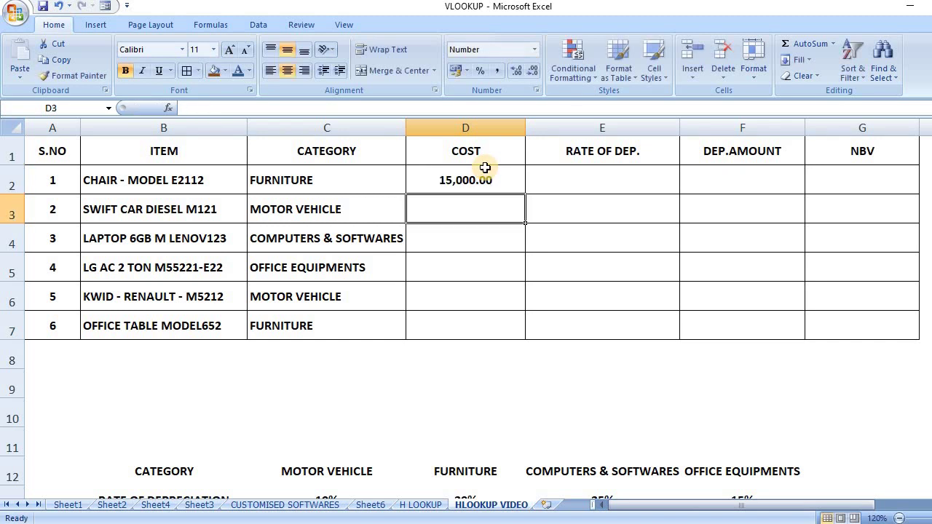
type("10,00,0")
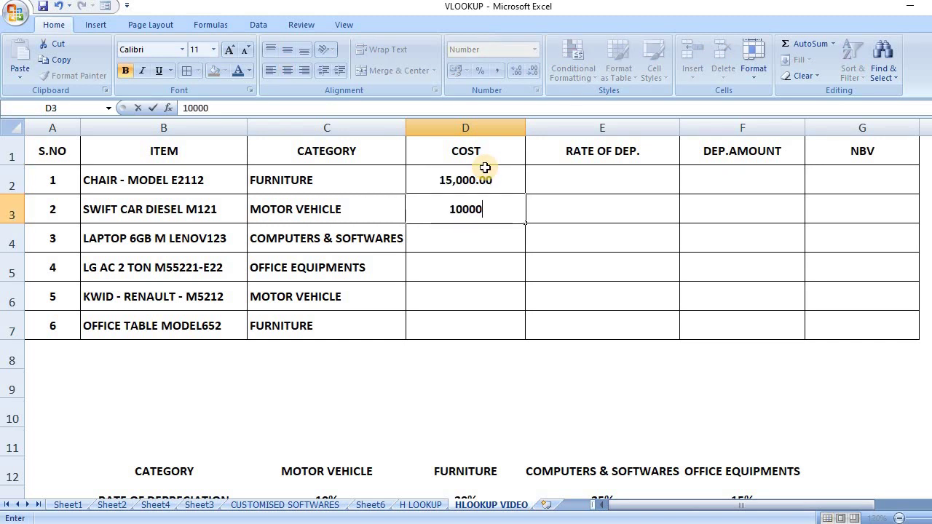
type("00")
key("Return")
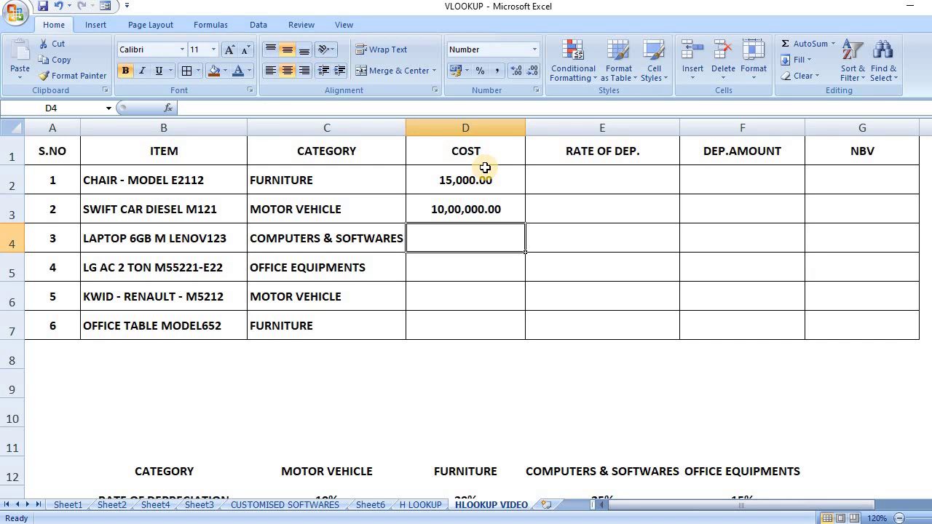
type("36,000")
key("Return")
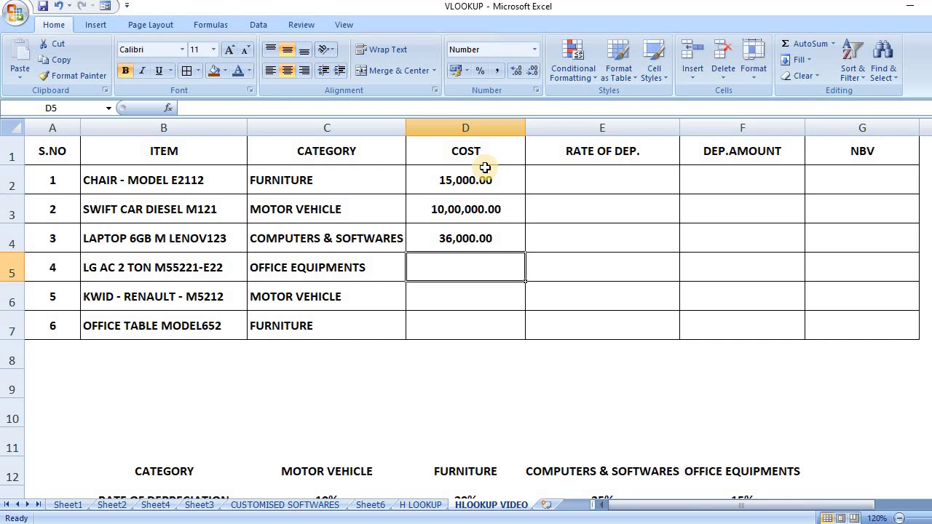
type("45,000")
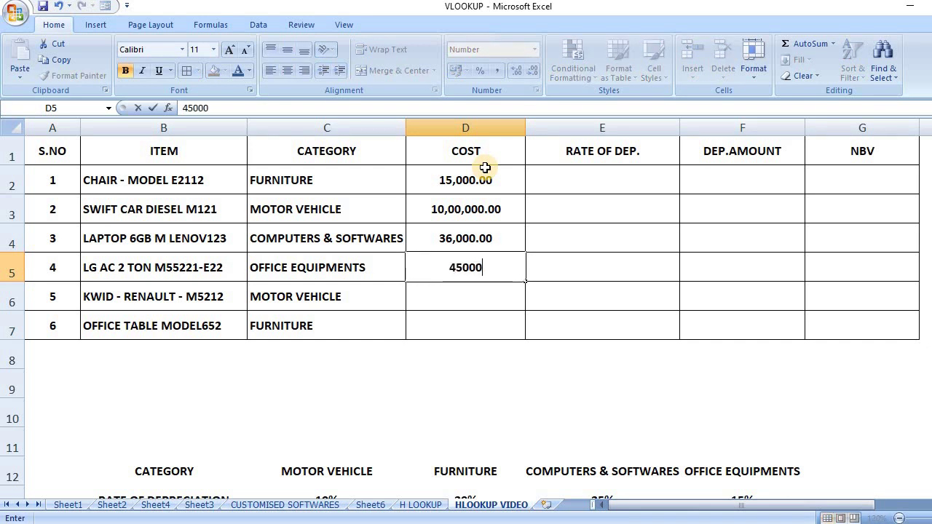
key("Return")
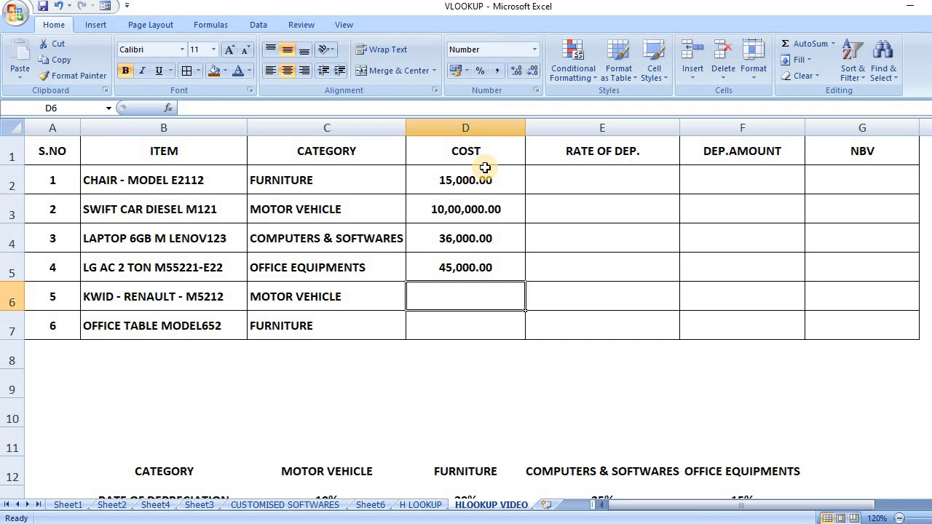
type("600000")
key("Return")
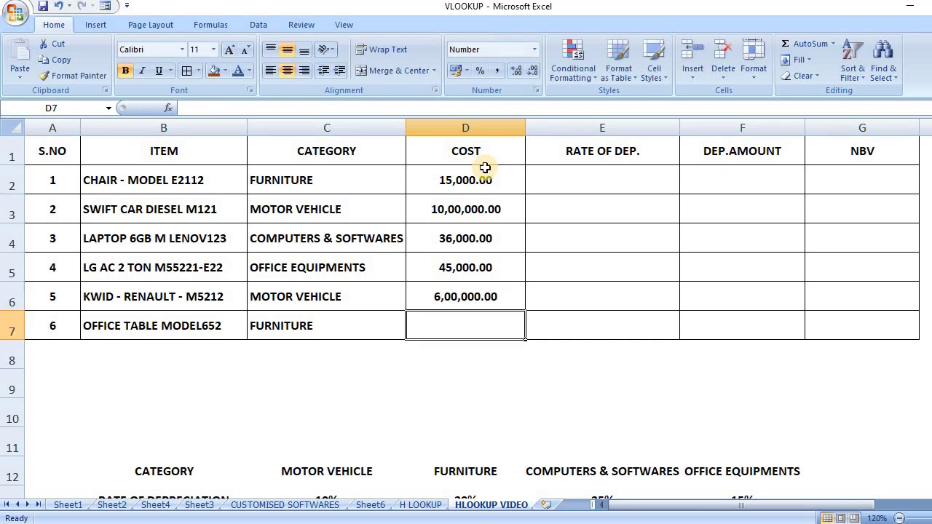
type("40000")
key("Return")
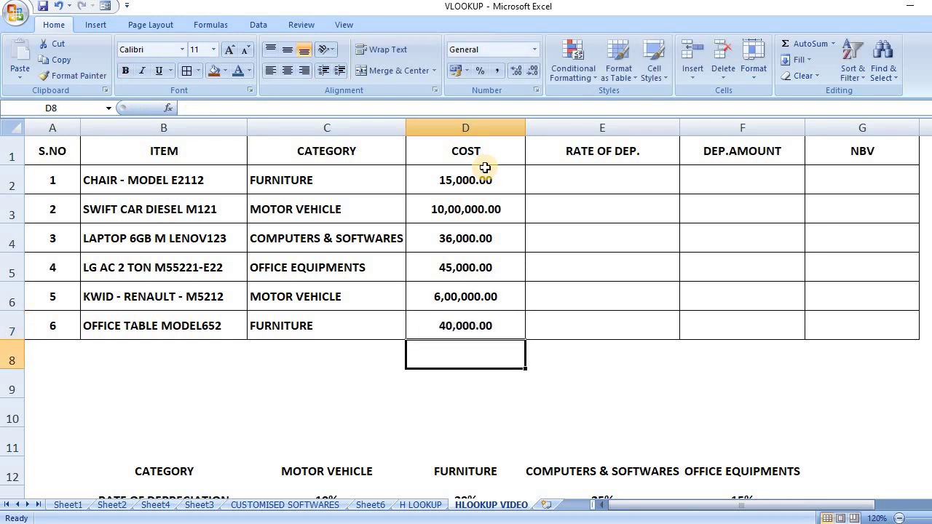
AutoSum the costs into D8, giving 17,36,000.00, and make it bold and centred.
left_click(416, 386)
left_click(442, 364)
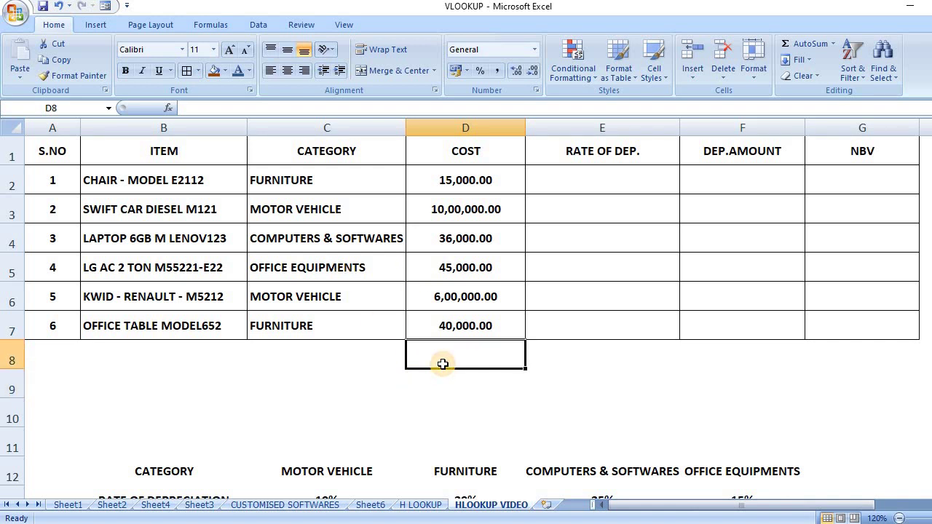
key("alt+equal")
key("Return")
left_click(443, 363)
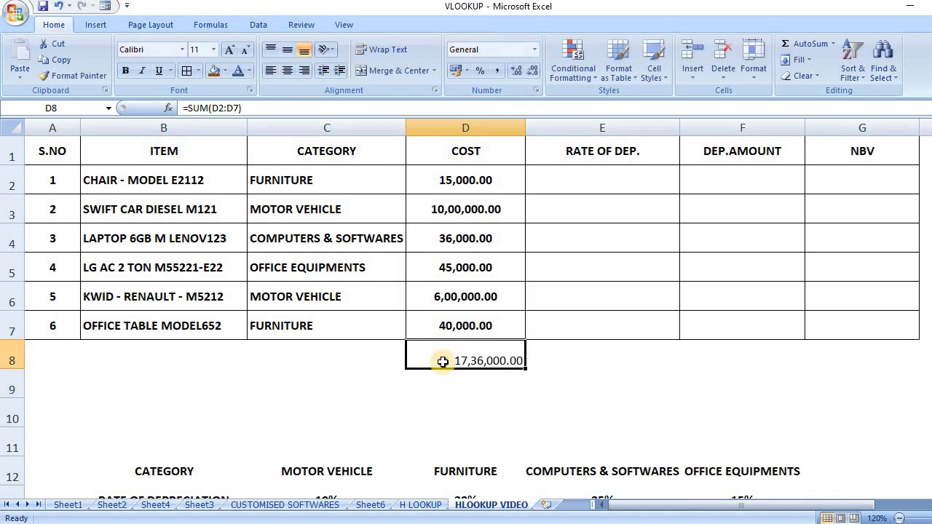
left_click(129, 70)
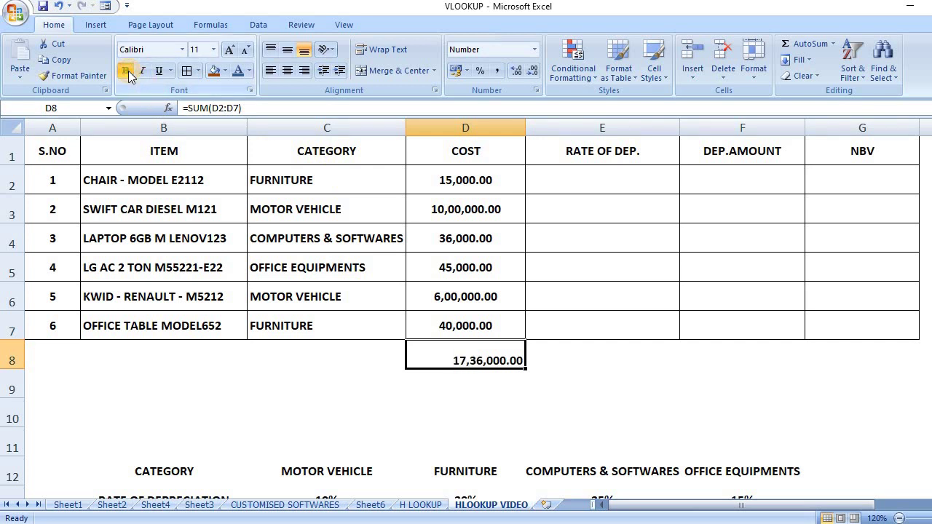
left_click(287, 72)
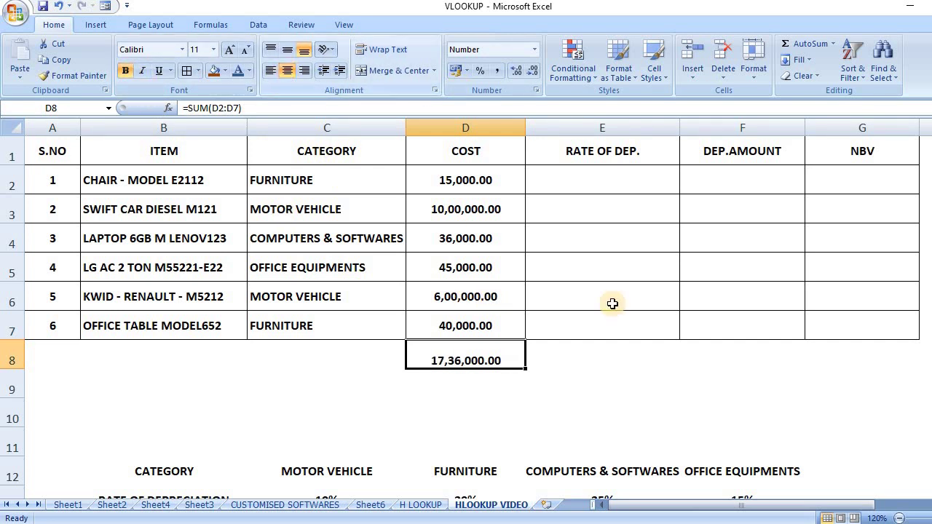
left_click(671, 357)
left_click(756, 182)
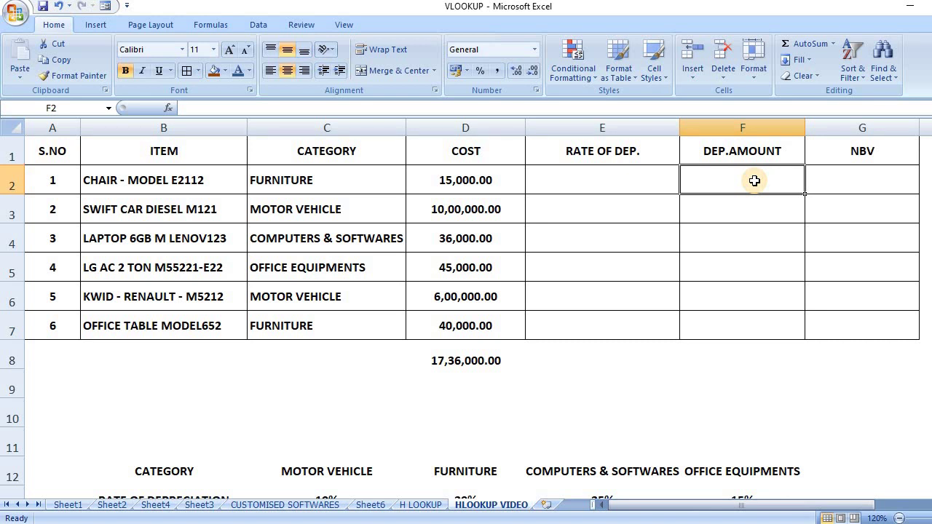
left_click(853, 180)
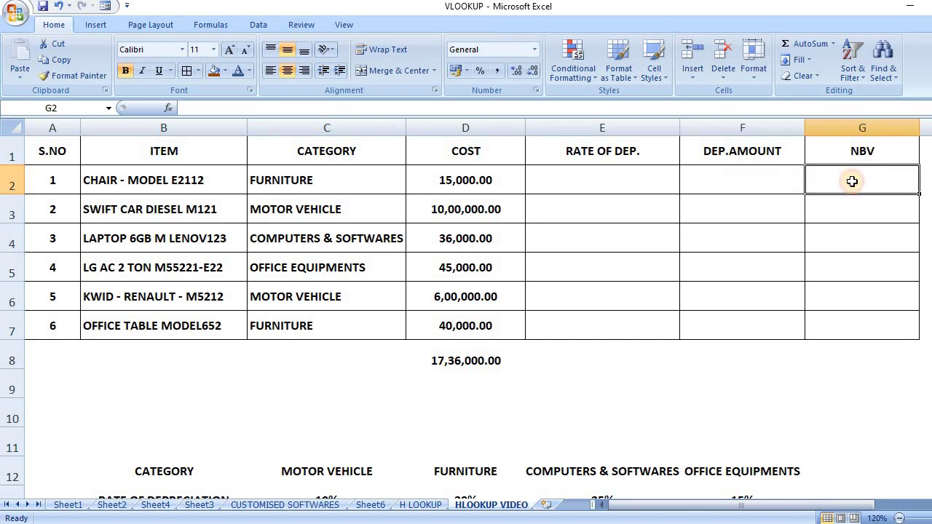
left_click(612, 189)
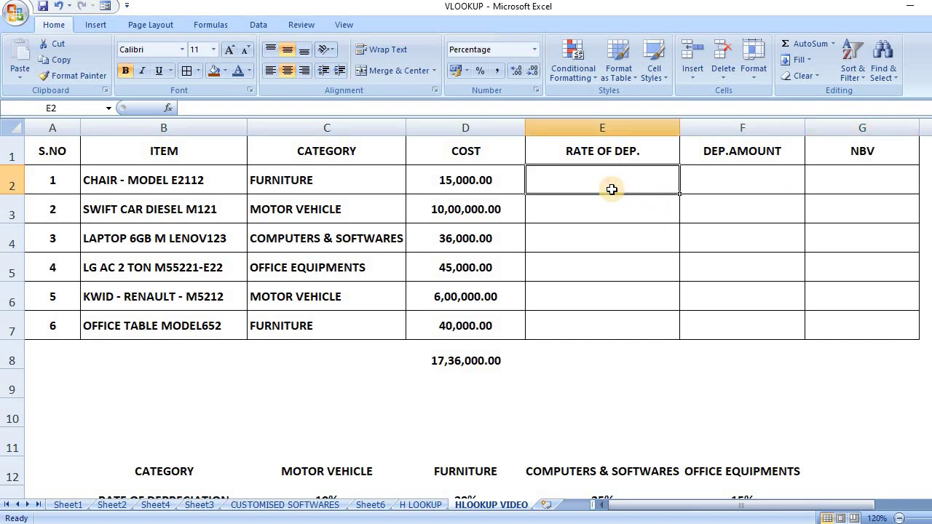
left_click(333, 181)
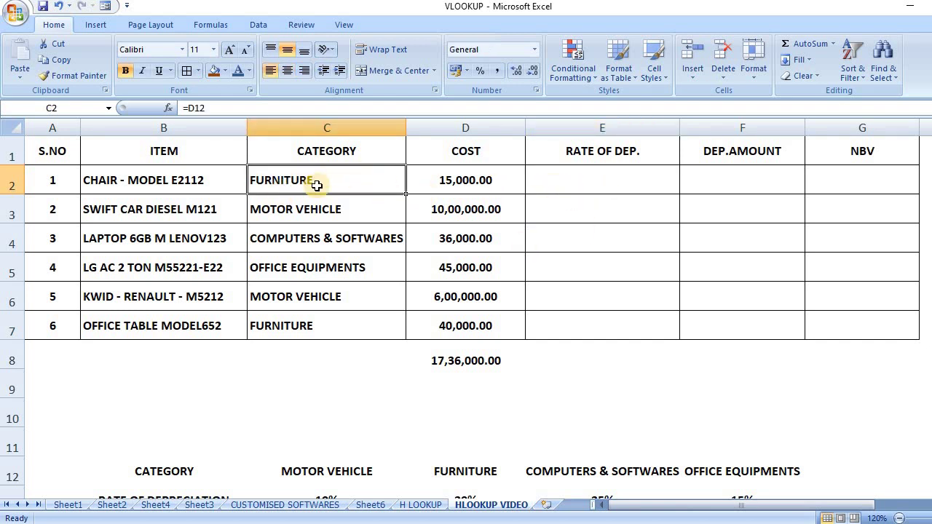
scroll(316, 185, "down", 1)
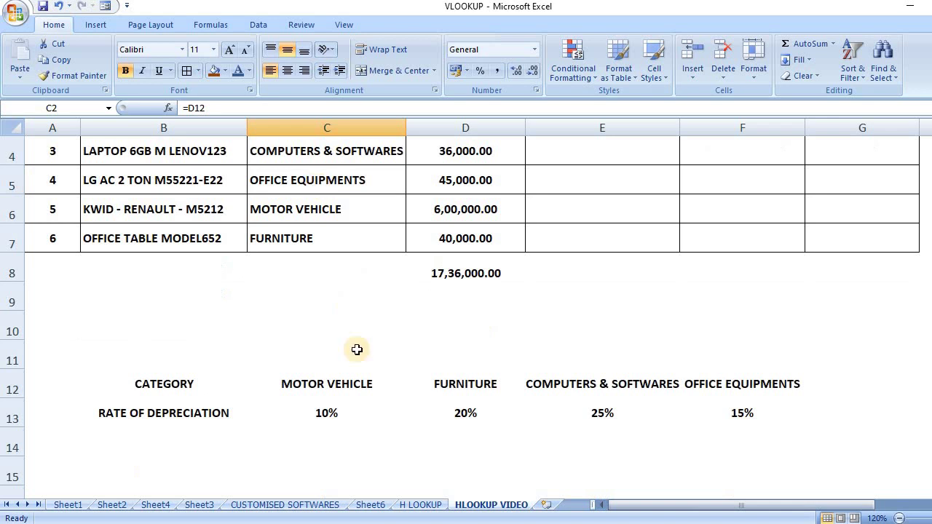
left_click(465, 414)
scroll(510, 364, "up", 1)
left_click(600, 175)
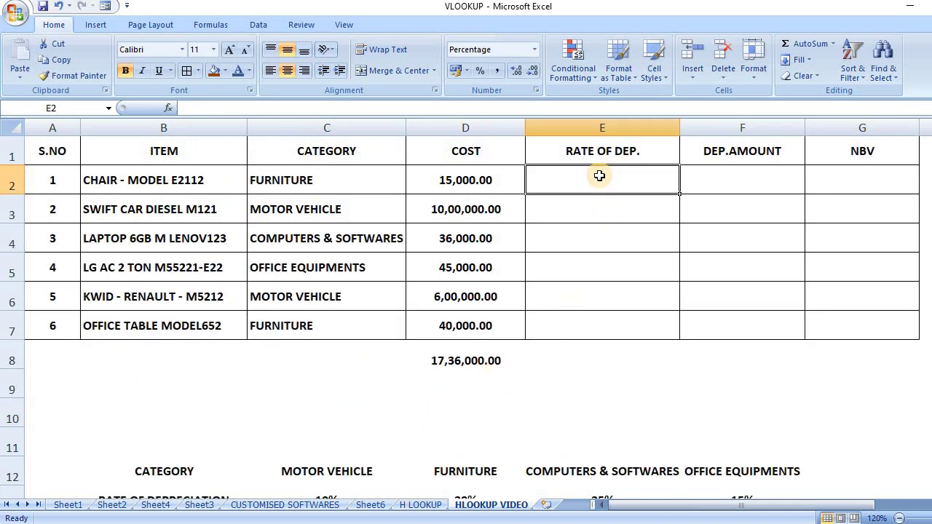
left_click(349, 182)
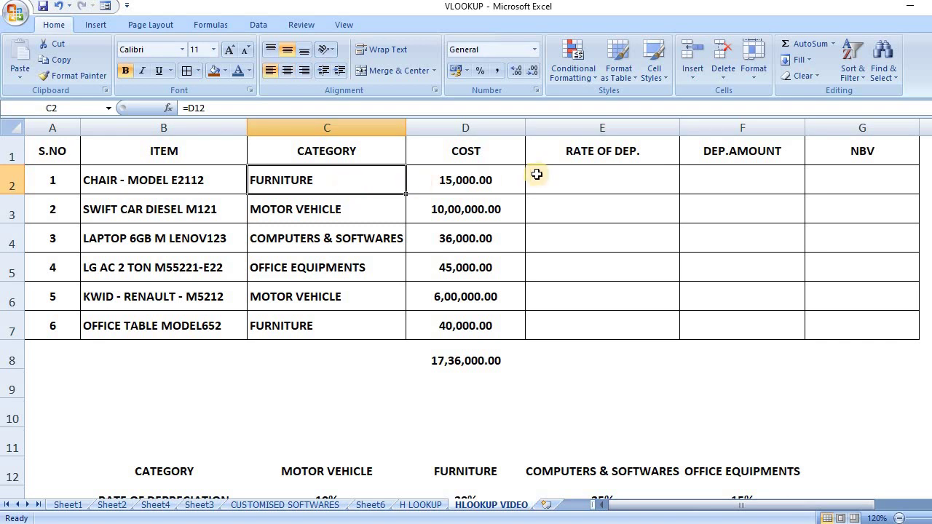
left_click(557, 174)
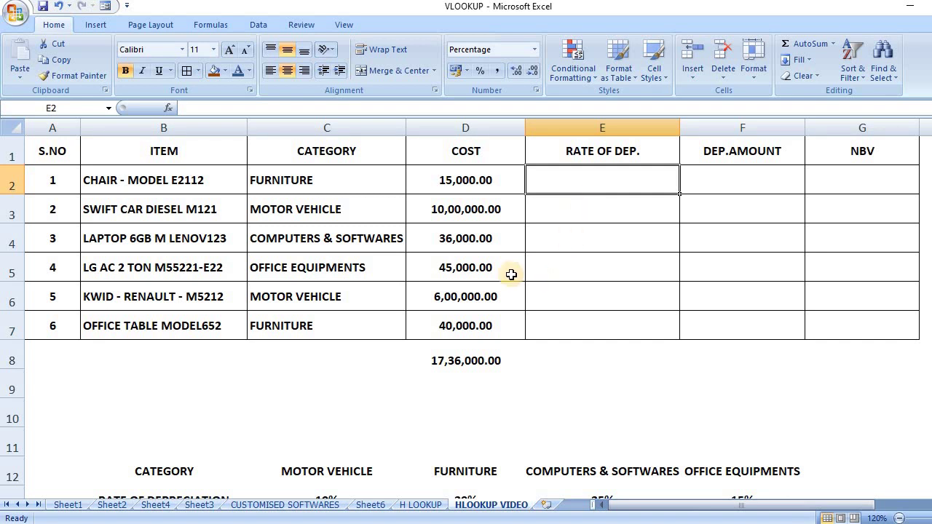
scroll(499, 343, "down", 1)
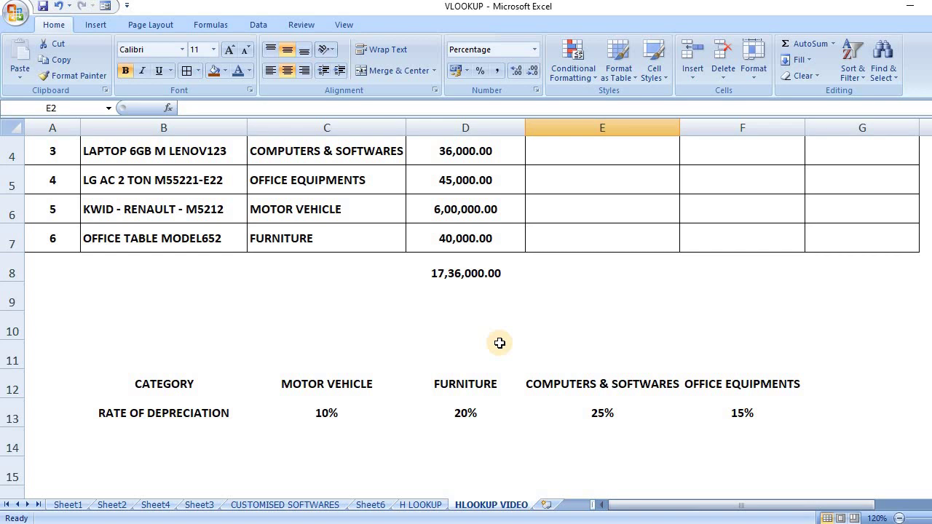
scroll(500, 343, "up", 1)
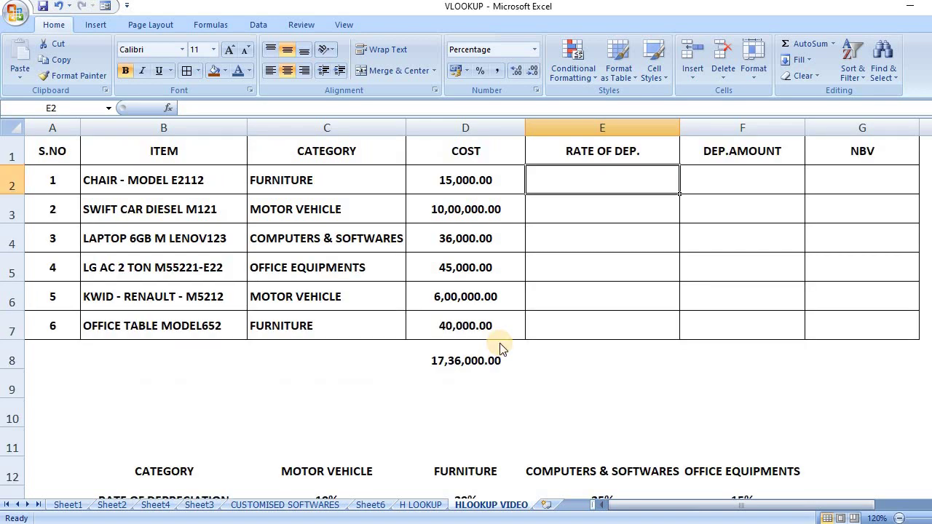
left_click(650, 232)
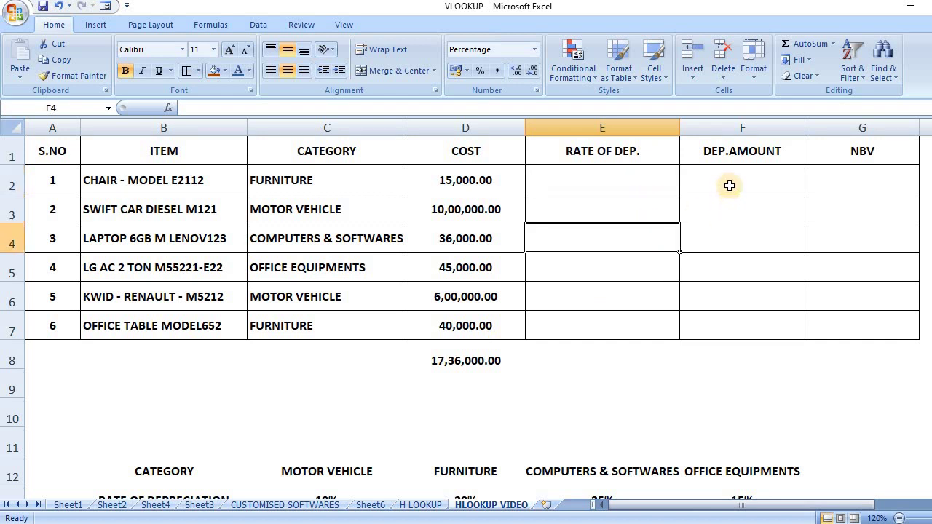
left_click(729, 186)
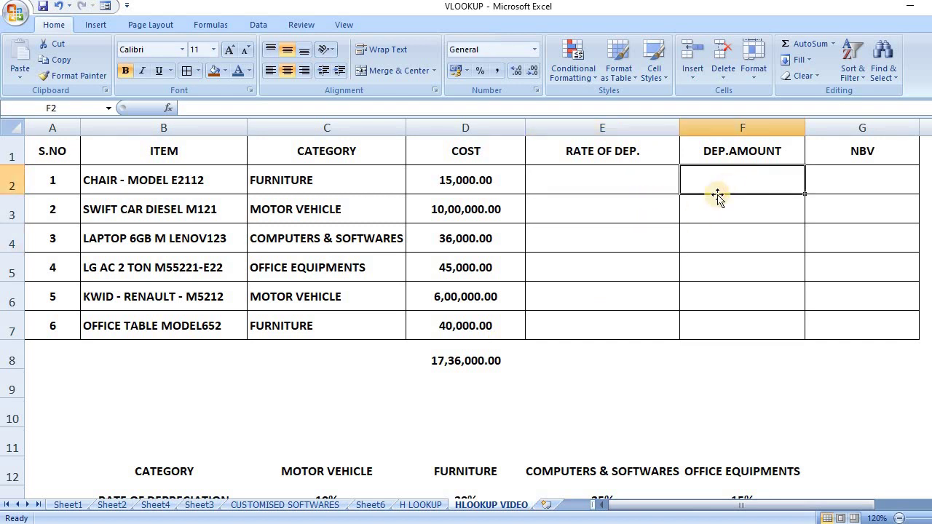
left_click(467, 184)
left_click(601, 183)
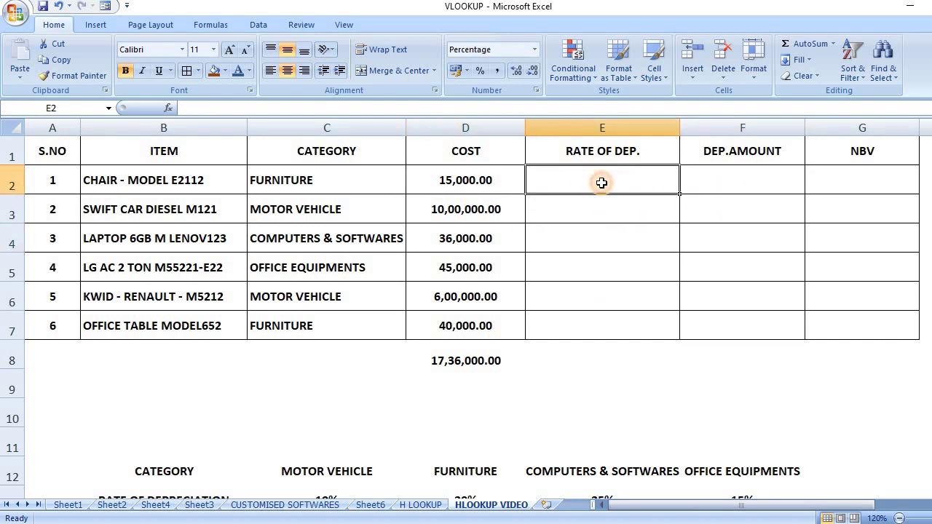
left_click(721, 180)
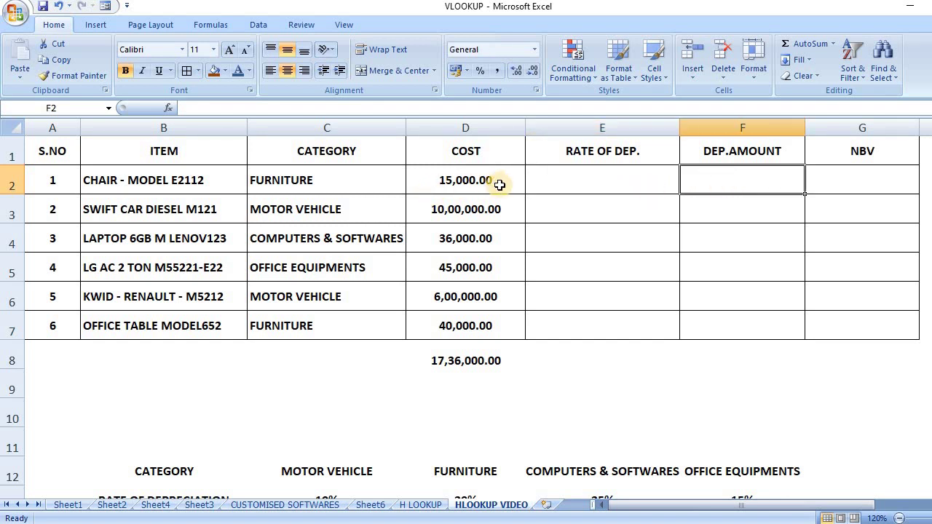
left_click(485, 172)
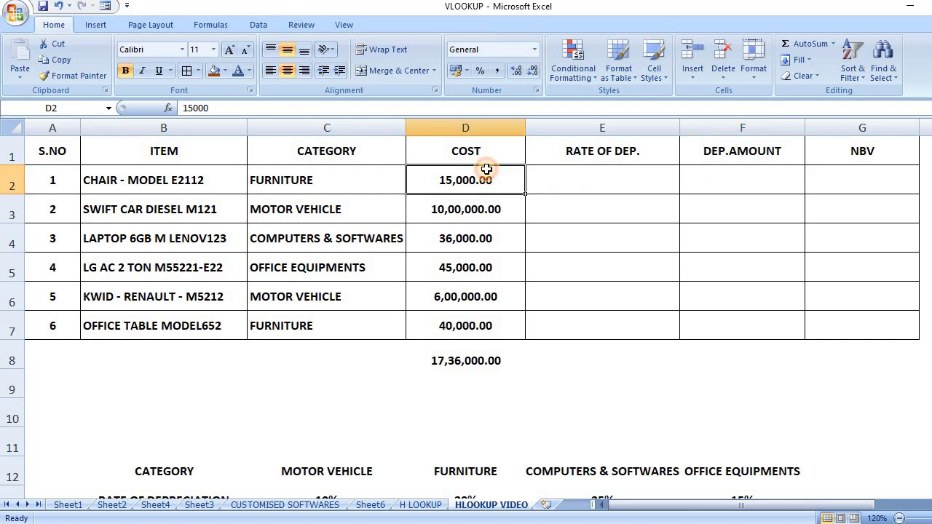
left_click(595, 176)
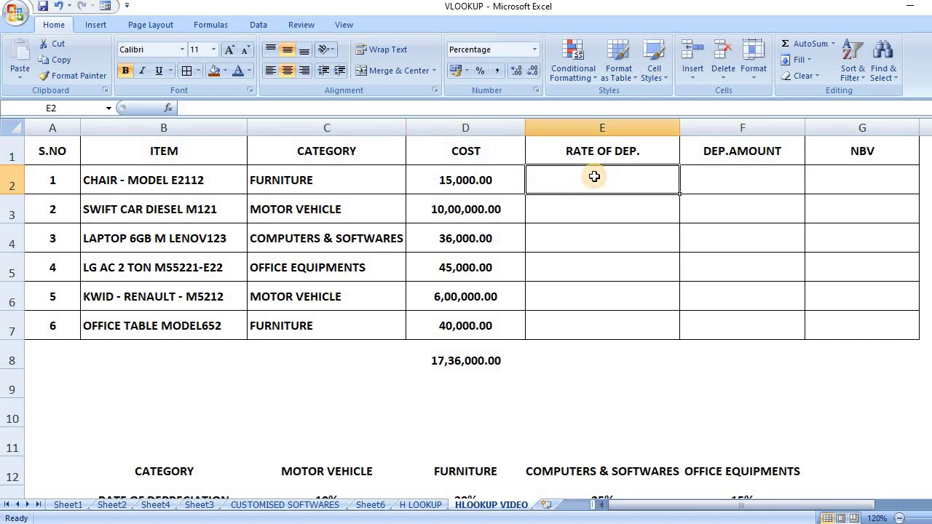
left_click(728, 181)
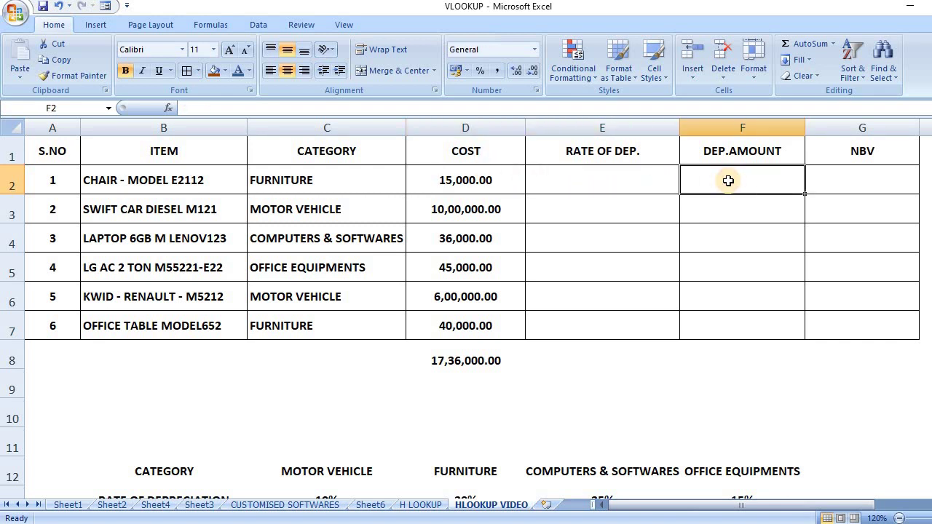
Enter the chair's depreciation amount formula =D2*E2 in F2.
type("=")
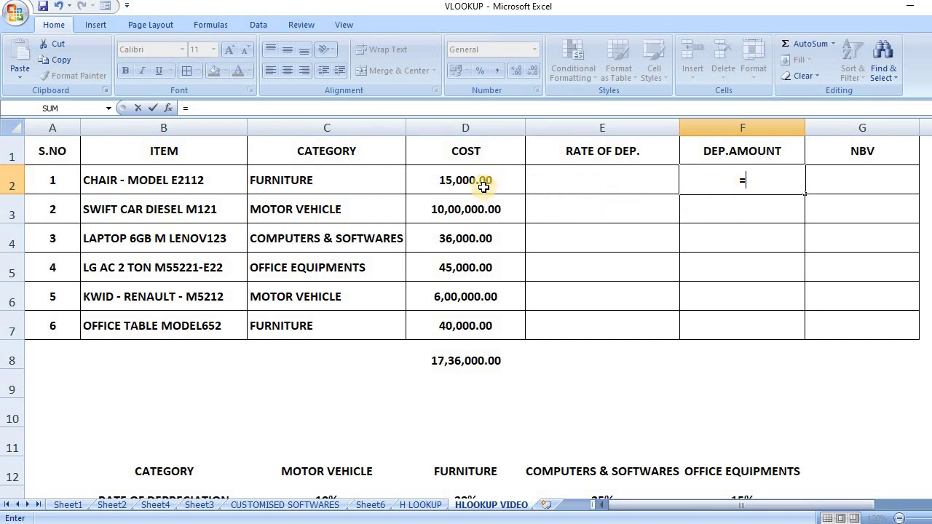
left_click(484, 187)
type("*")
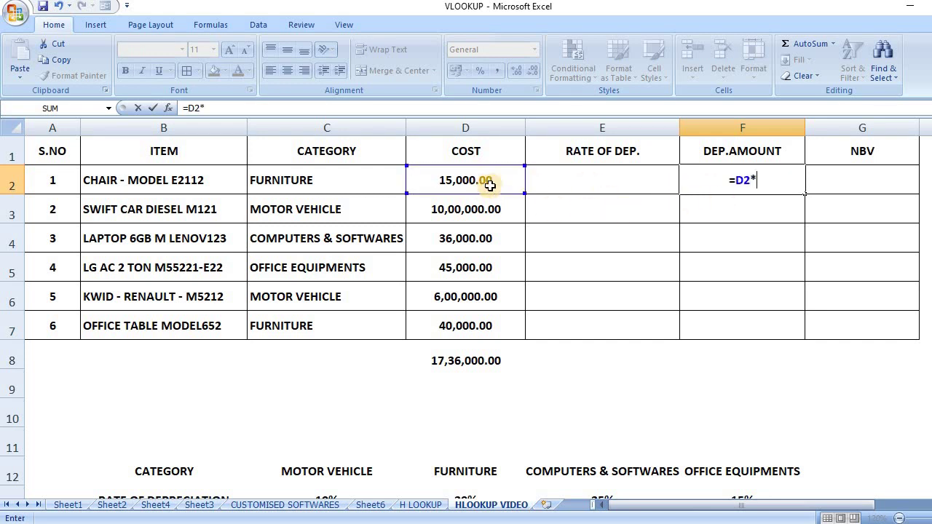
left_click(609, 179)
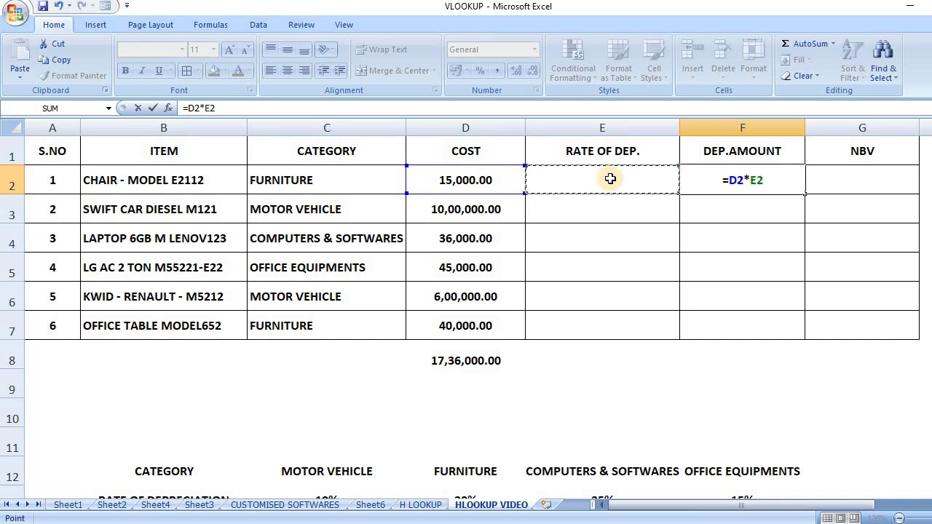
key("Return")
left_click(742, 183)
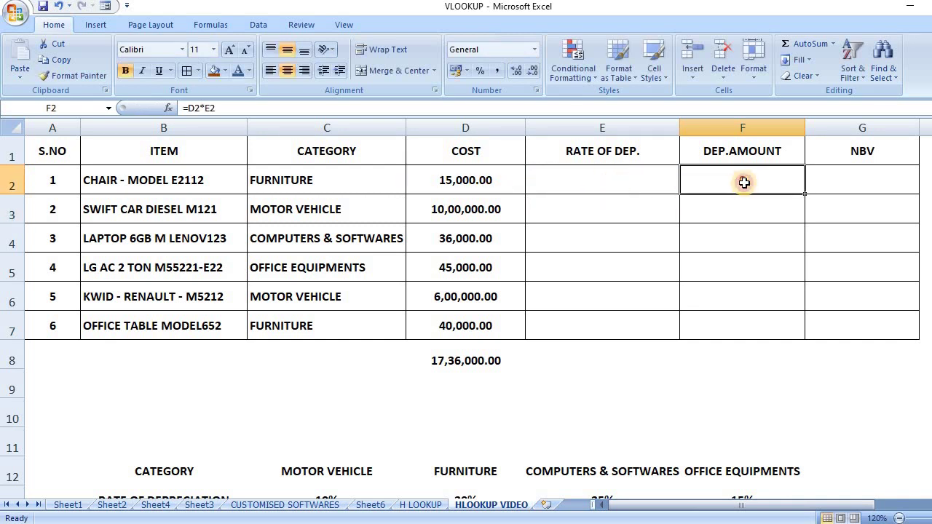
Enter the chair's NBV formula =D2-F2 in G2.
left_click(874, 177)
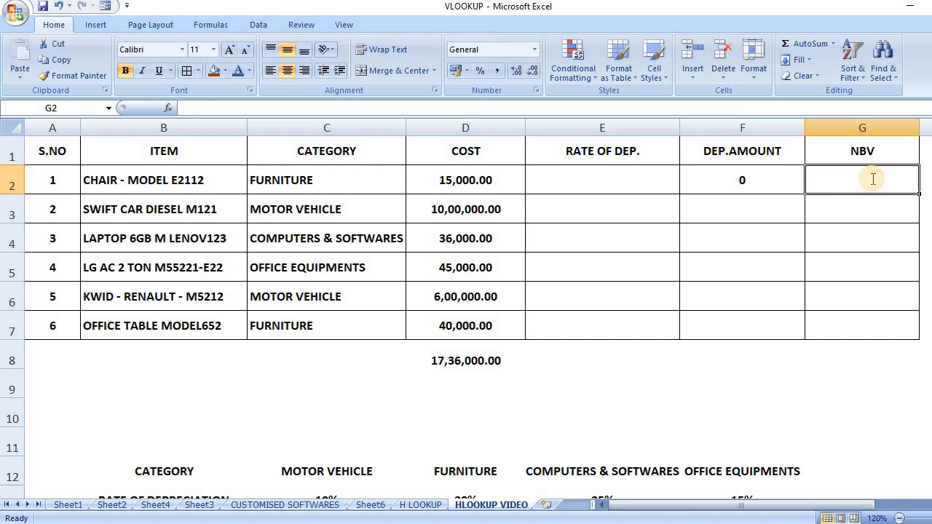
type("=")
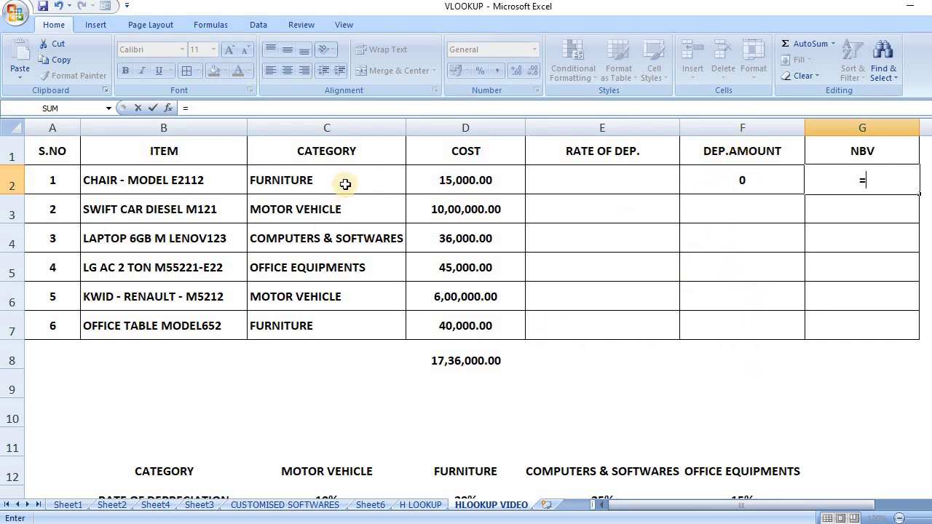
left_click(440, 186)
type("-")
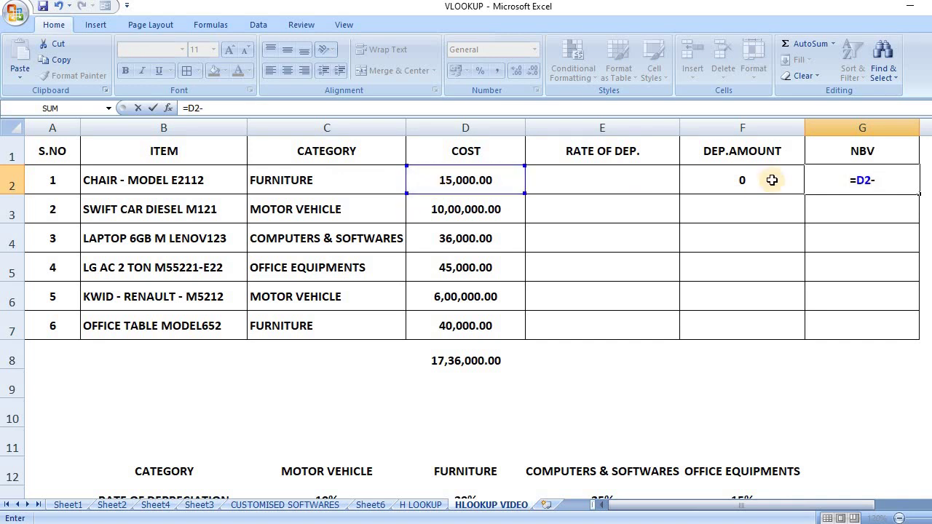
left_click(755, 180)
key("Return")
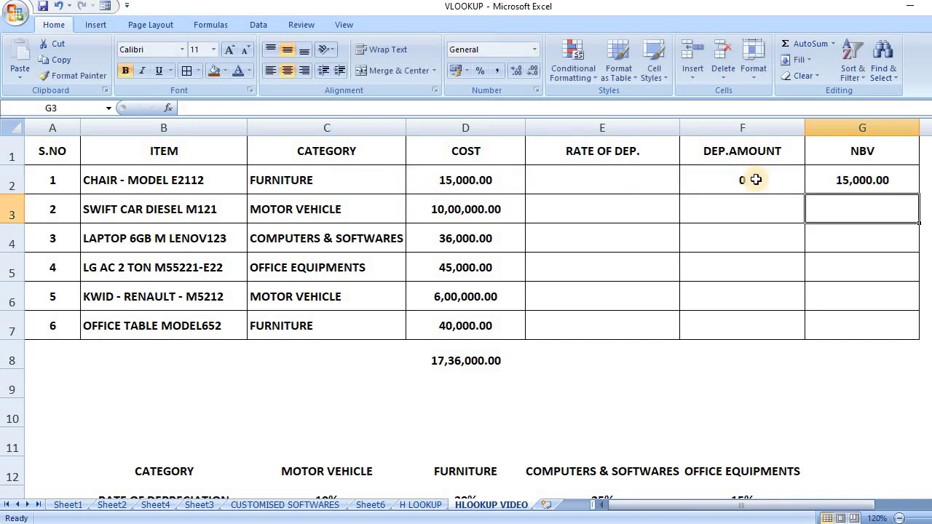
left_click(886, 275)
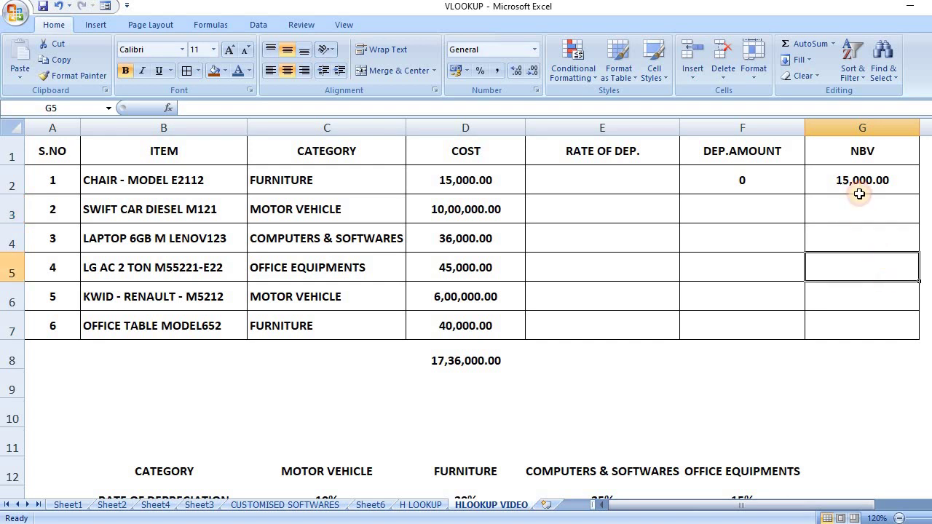
left_click(859, 182)
Fill the F2:G2 formulas down to row 7 for all six assets.
left_click_drag(692, 180, 830, 180)
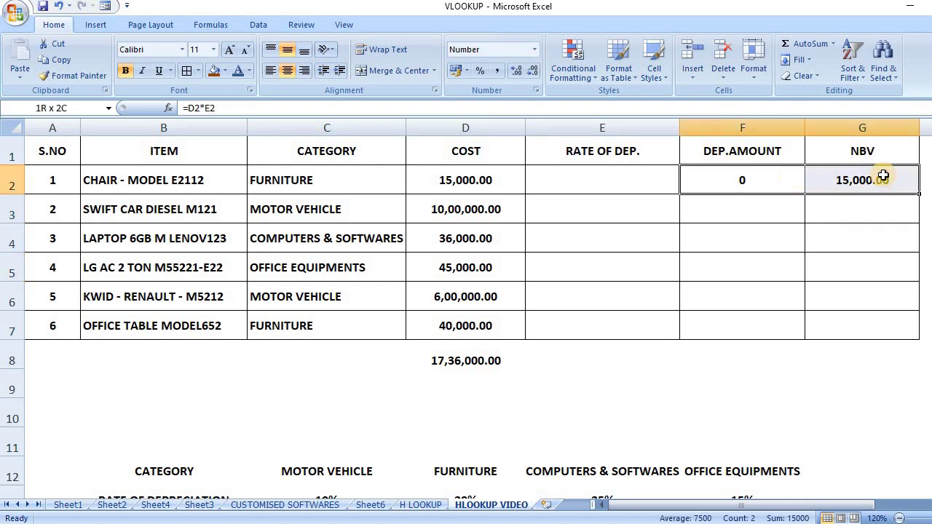
left_click_drag(920, 197, 920, 335)
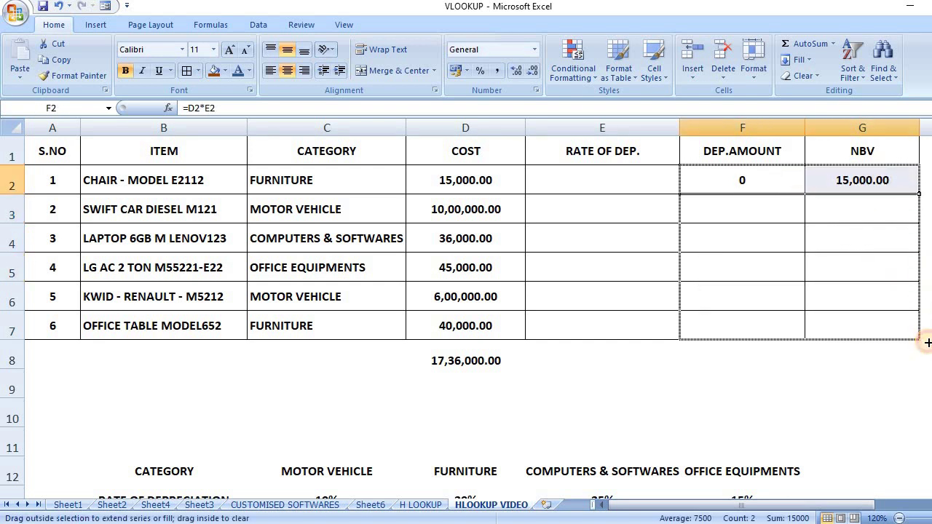
left_click(886, 390)
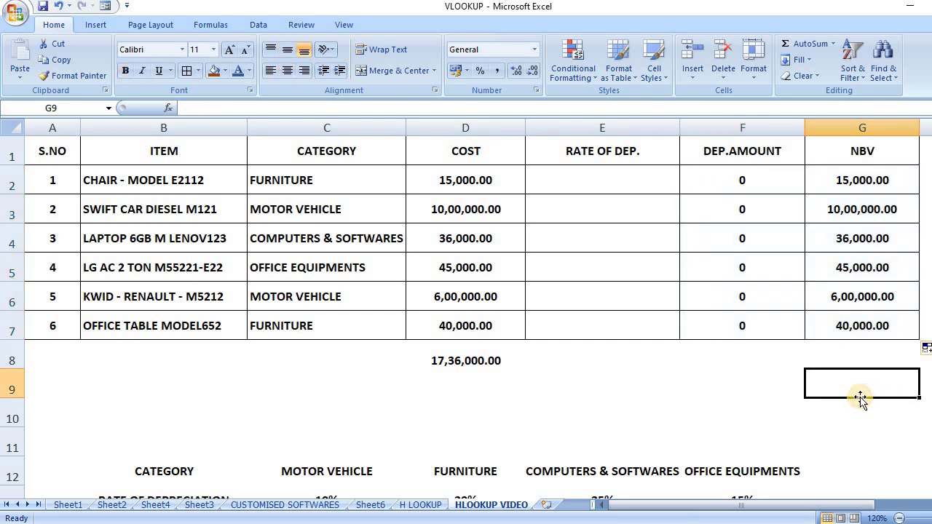
left_click(617, 177)
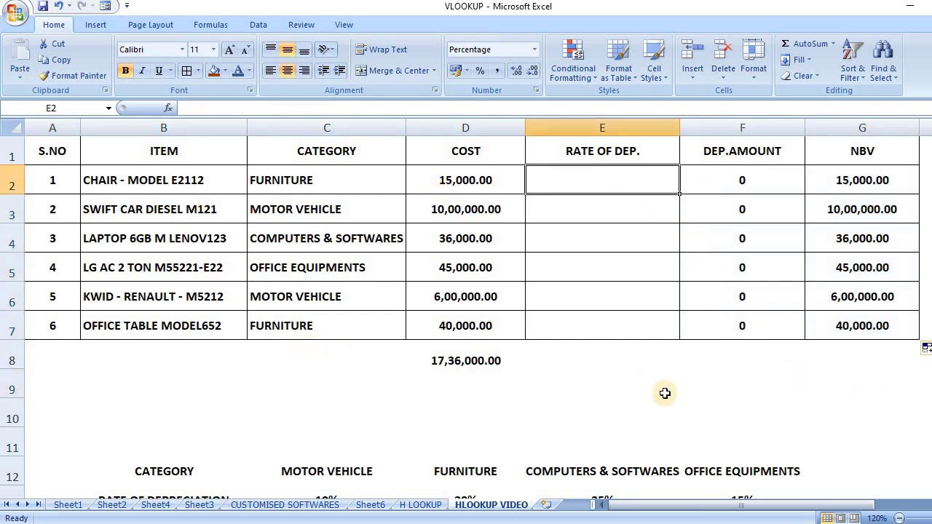
Start =HLOOKUP in E2 with lookup value C2 and table range C12:F13.
scroll(659, 397, "down", 1)
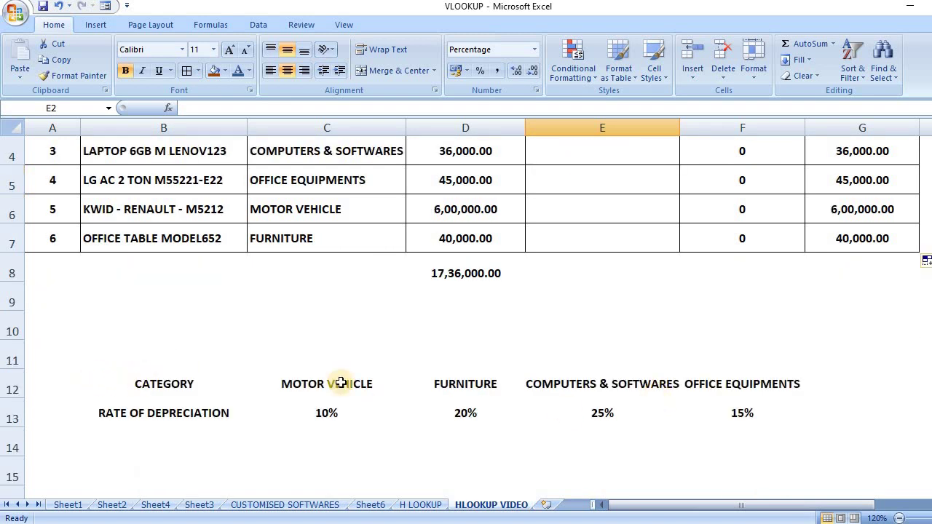
scroll(269, 415, "up", 1)
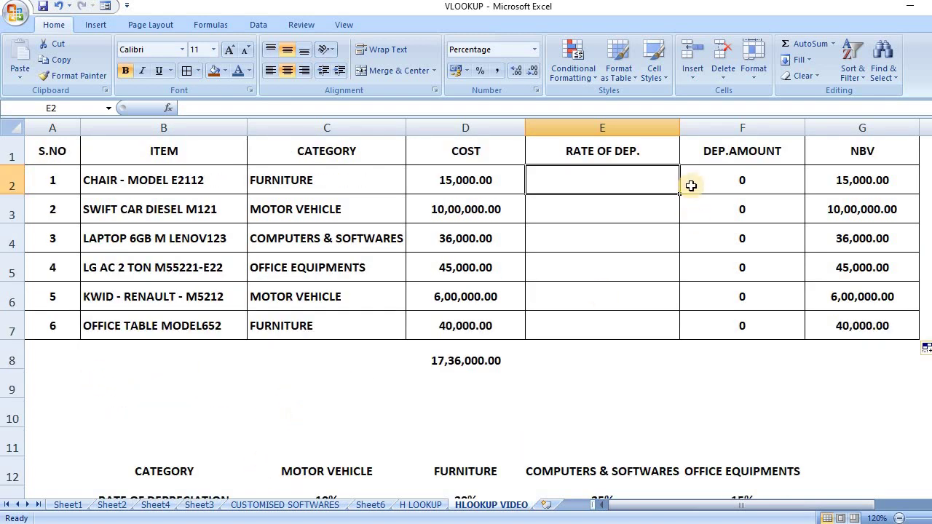
type("=H")
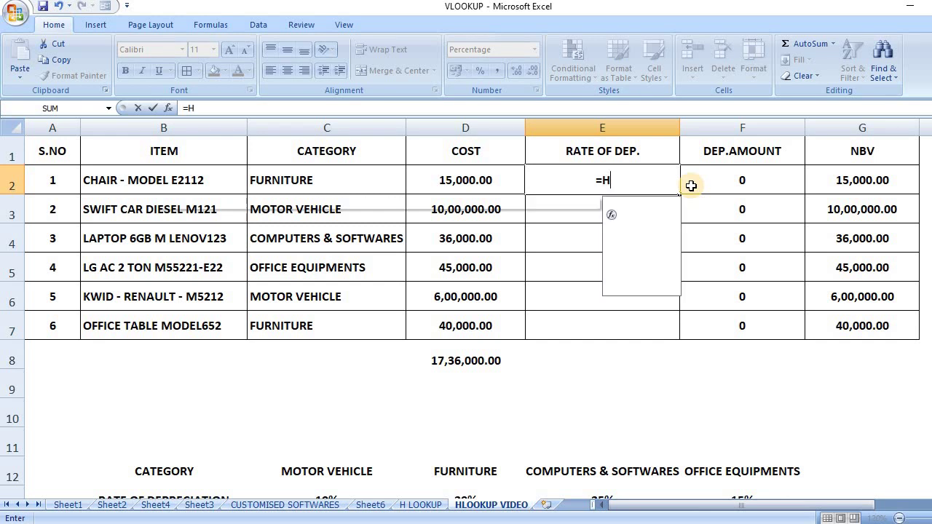
type("L")
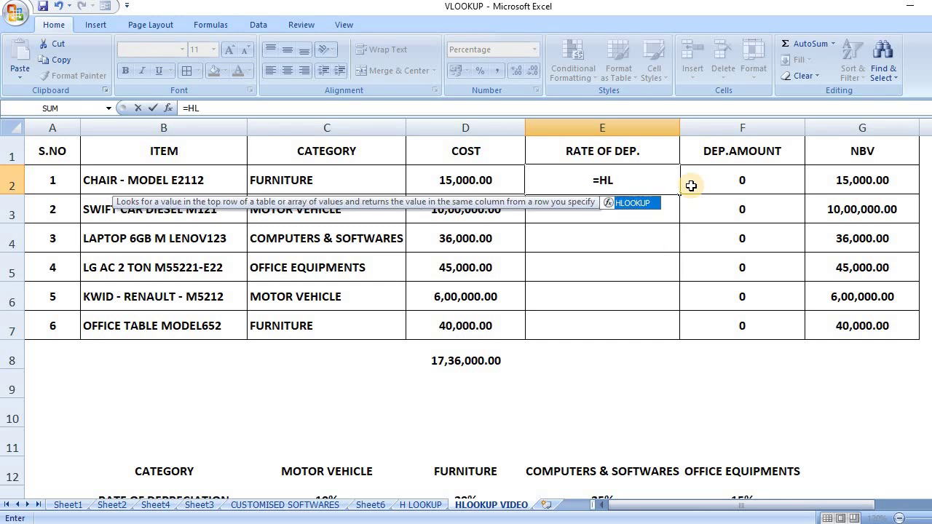
double_click(636, 206)
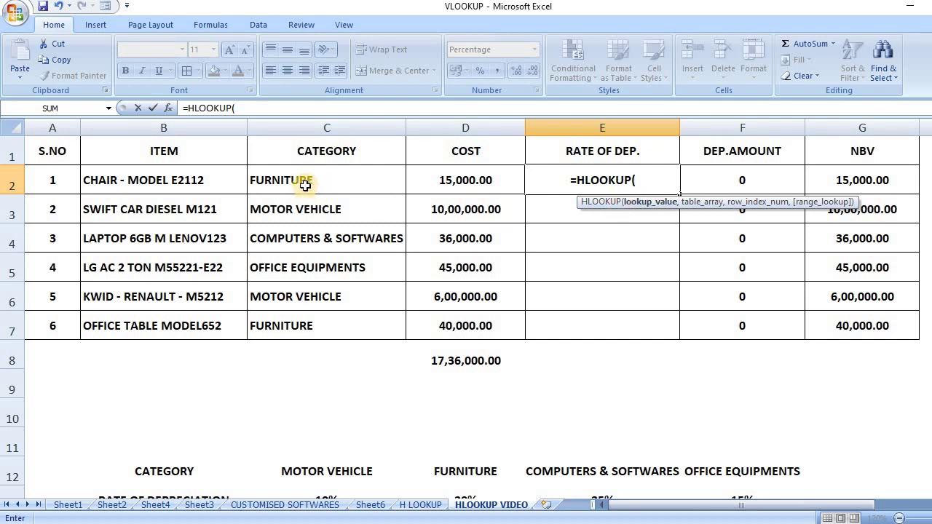
left_click(305, 184)
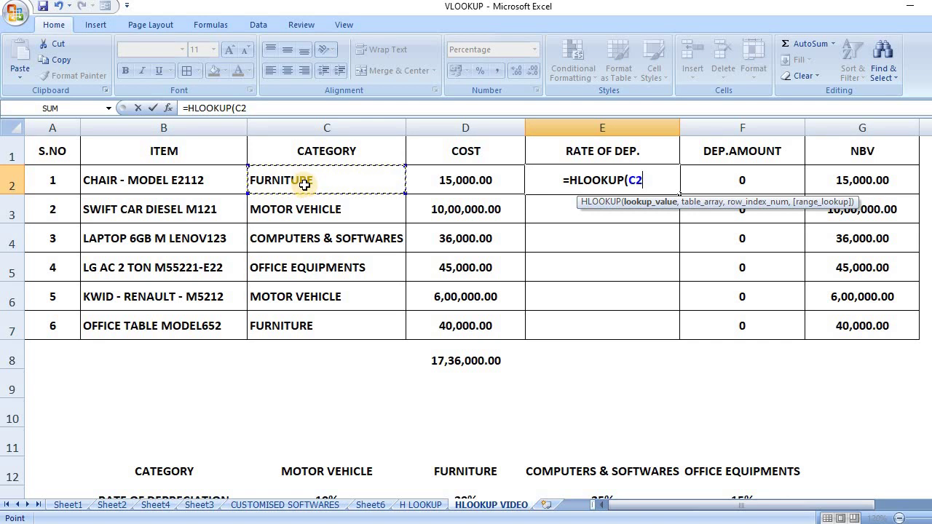
type(",")
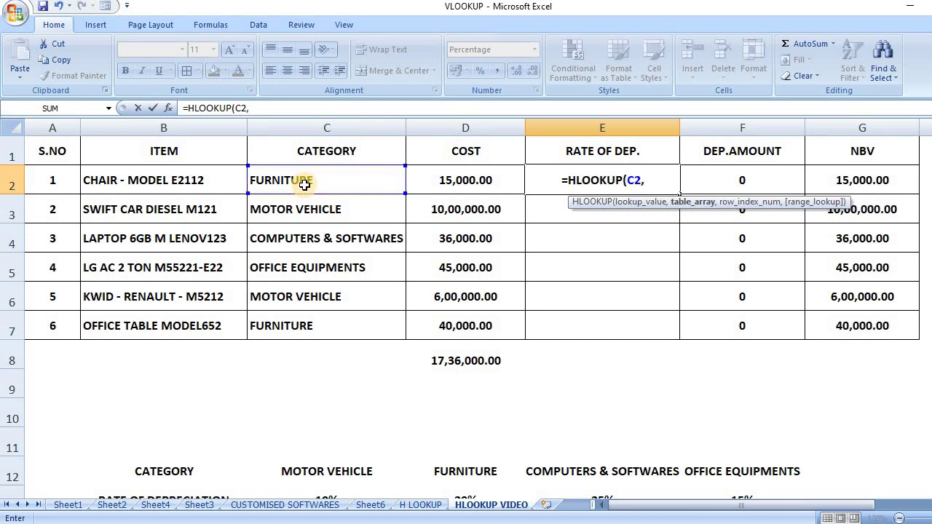
scroll(304, 185, "down", 2)
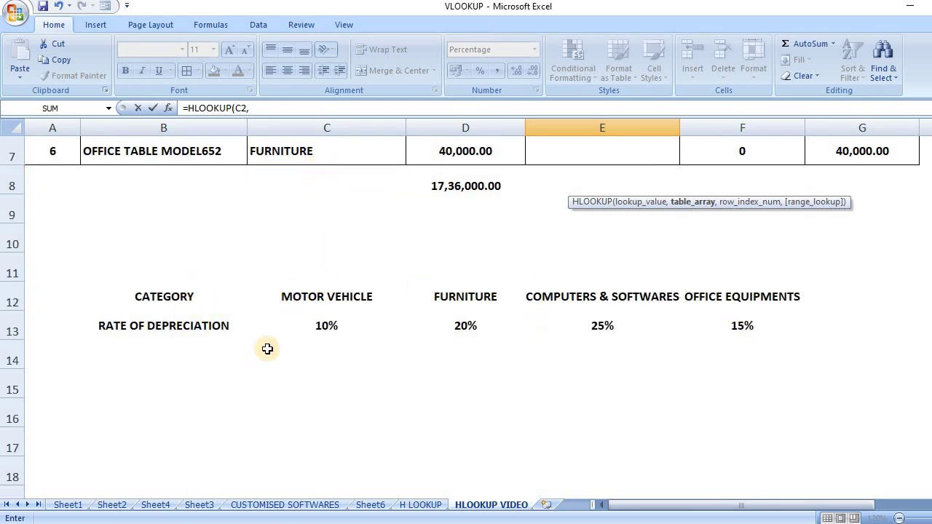
left_click_drag(287, 295, 738, 321)
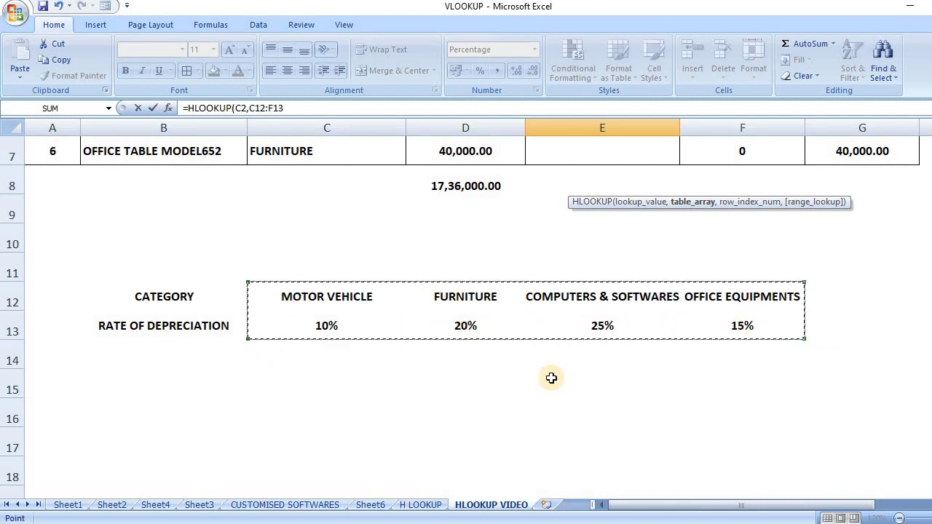
Complete the HLOOKUP with row index 2 and FALSE for an exact match.
scroll(377, 182, "up", 2)
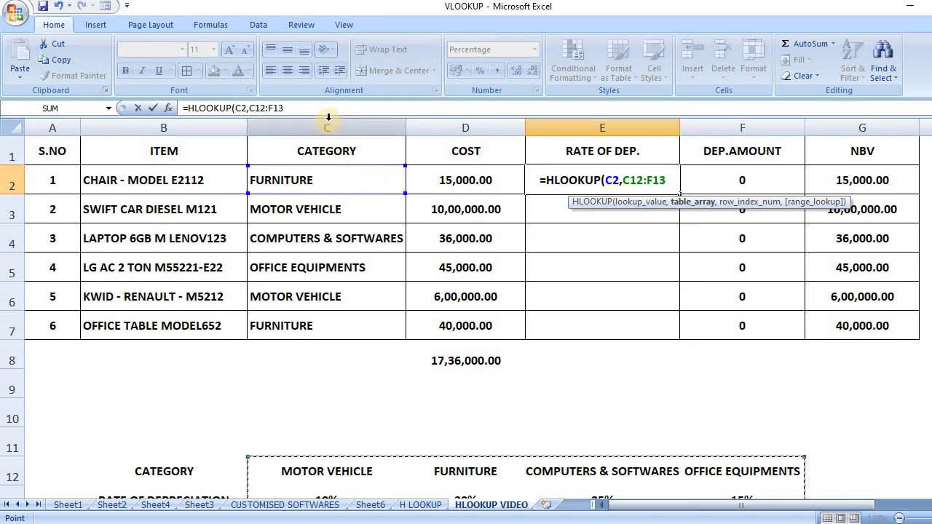
left_click(298, 110)
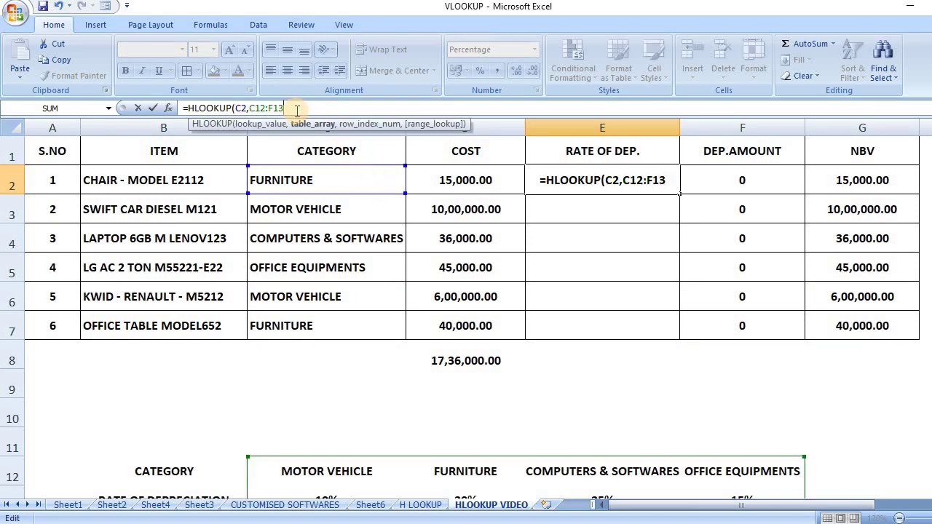
type(",")
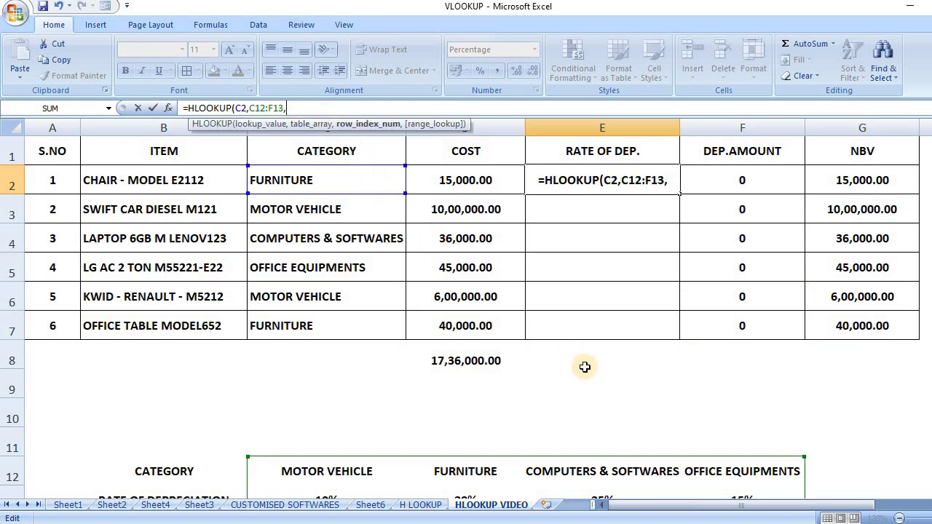
scroll(585, 367, "down", 2)
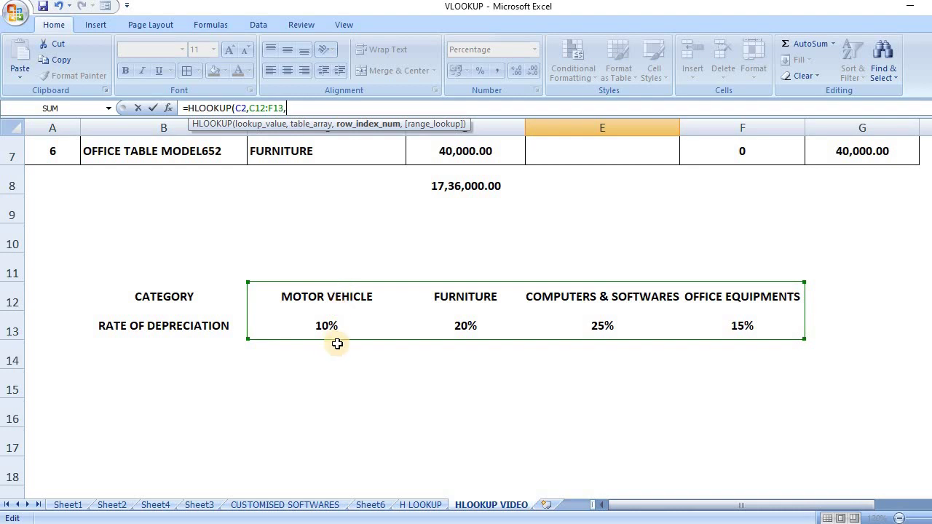
scroll(412, 337, "up", 2)
type("2")
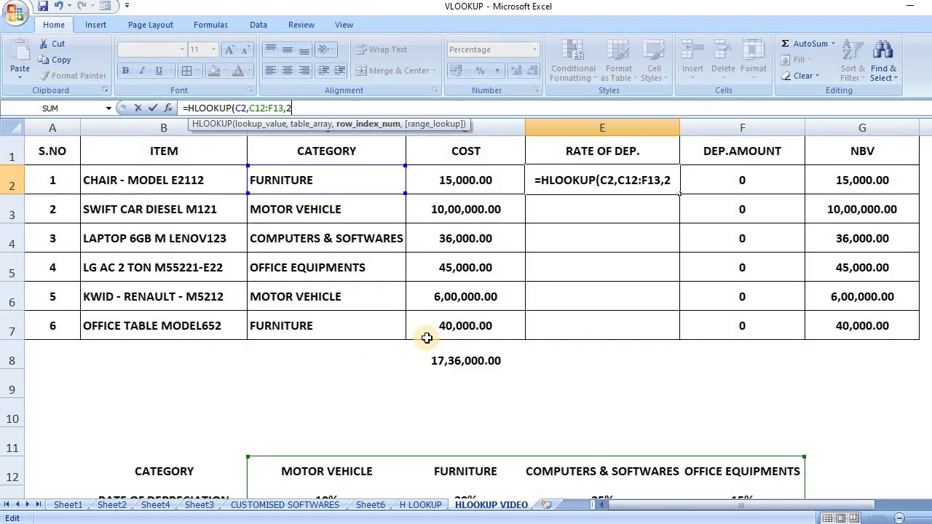
type(",")
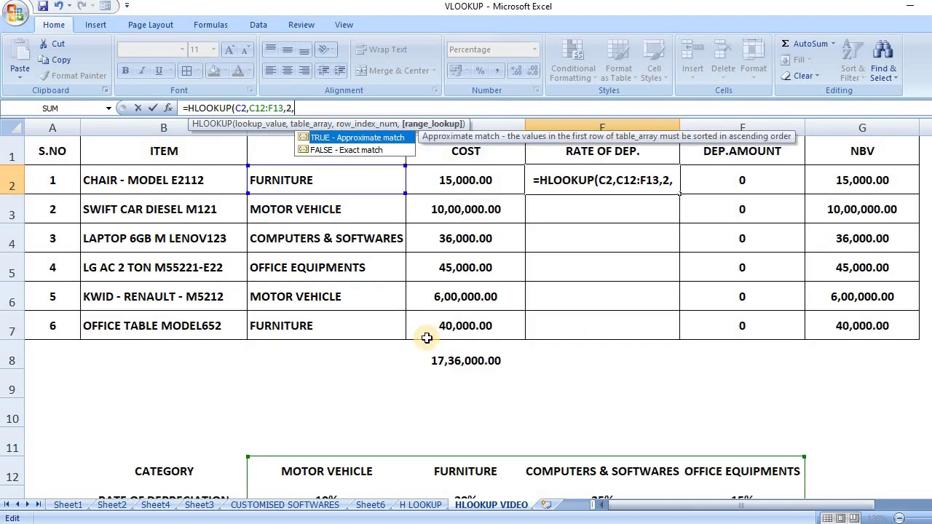
double_click(365, 150)
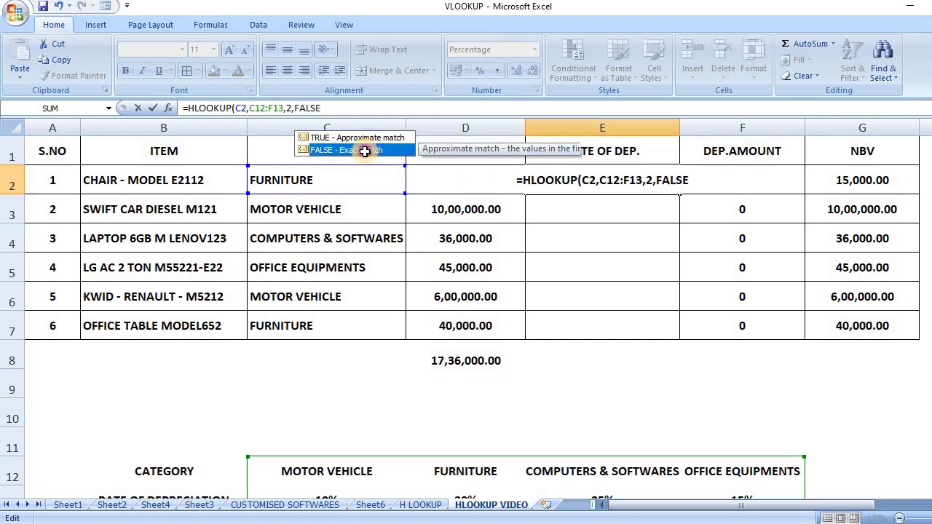
type(")")
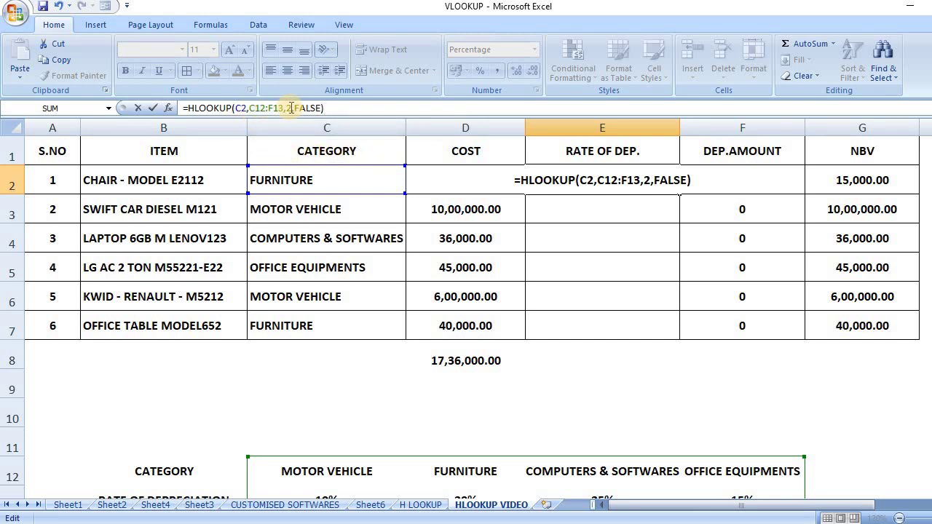
left_click(252, 108)
left_click(252, 108)
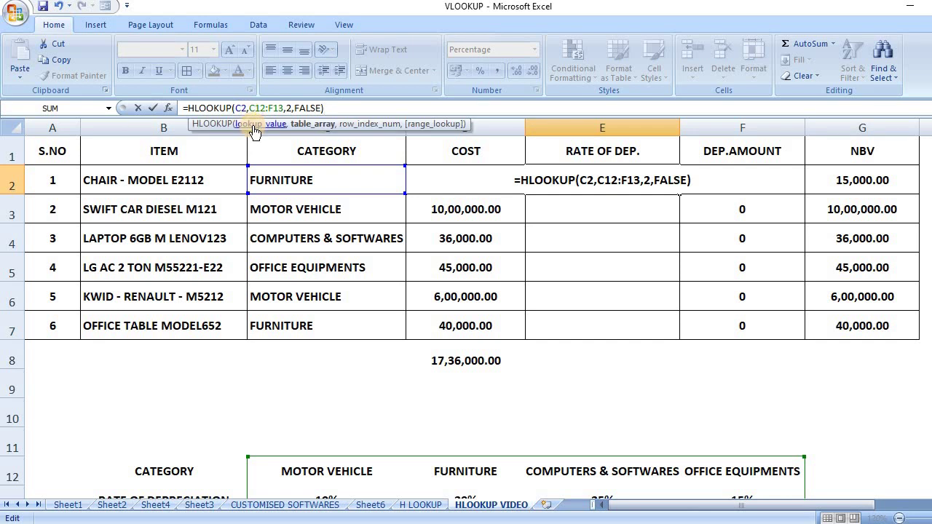
Make the lookup range absolute as $C$12:$F$13 and commit the formula.
key("F4")
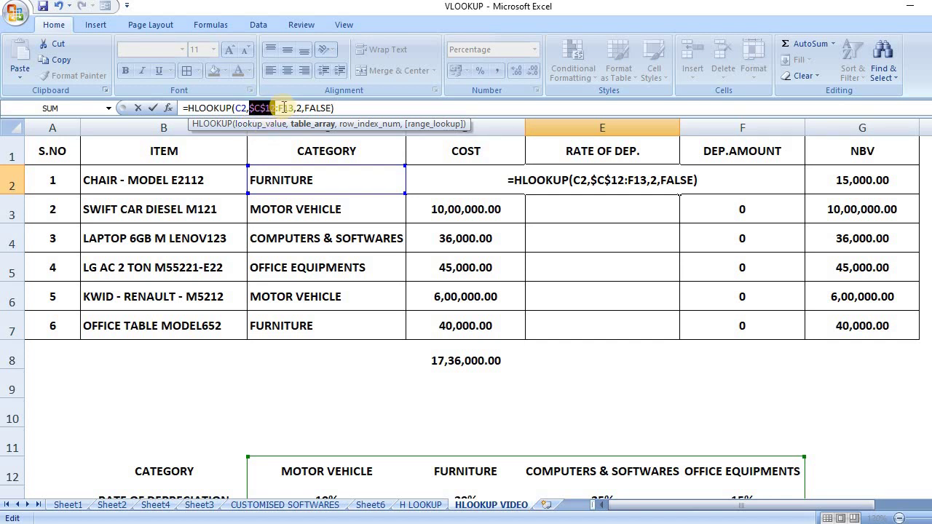
key("Right")
key("F4")
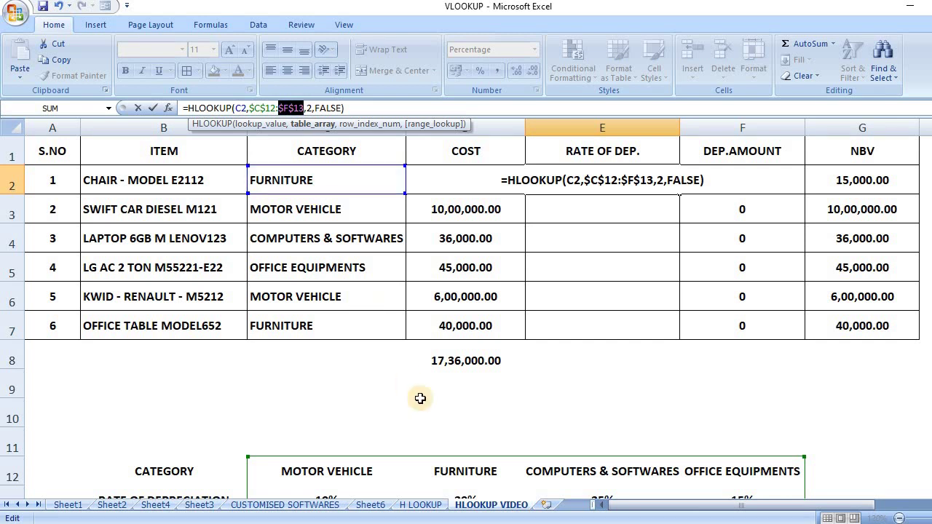
key("Return")
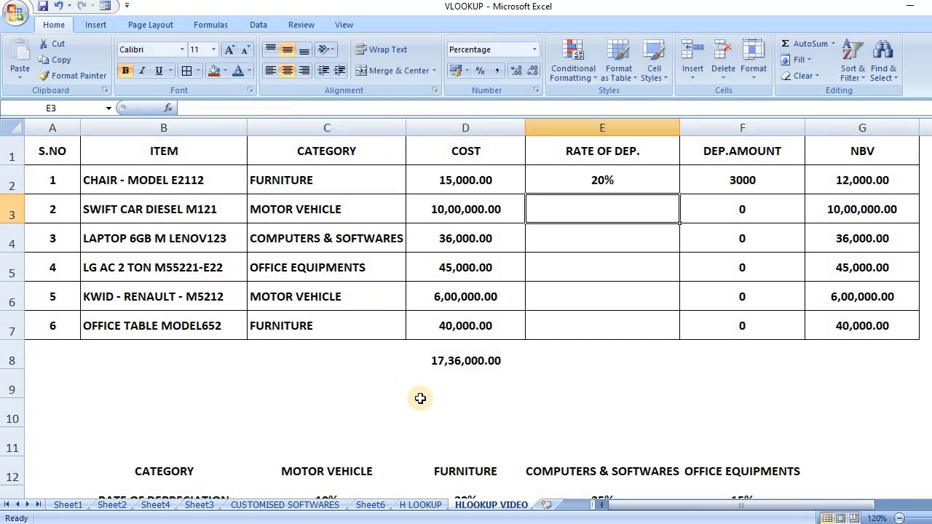
Format E2 as Percentage so the chair's rate shows 20.00%.
left_click(615, 183)
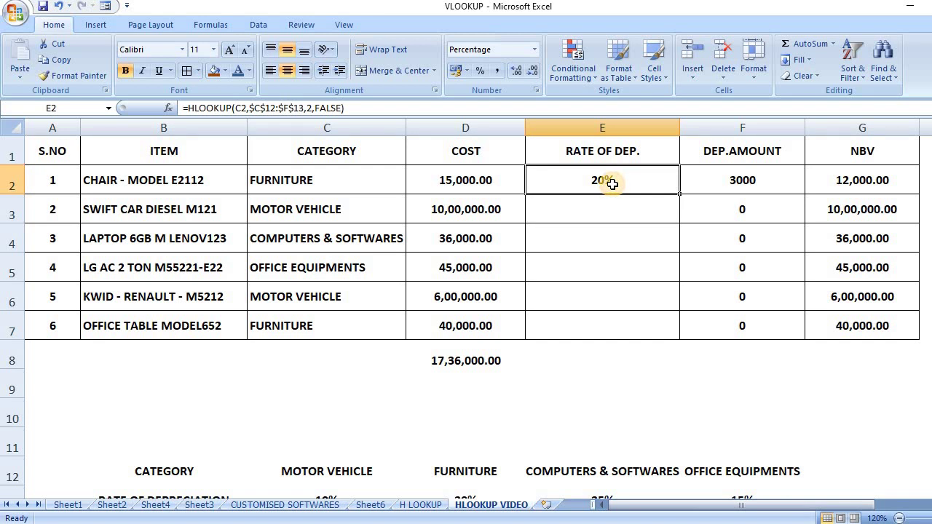
left_click(615, 206)
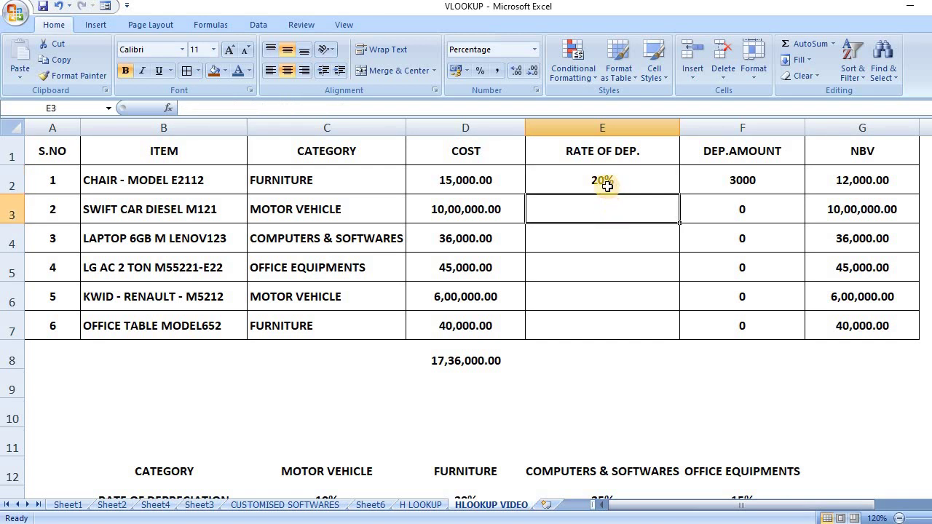
left_click(607, 182)
left_click(534, 50)
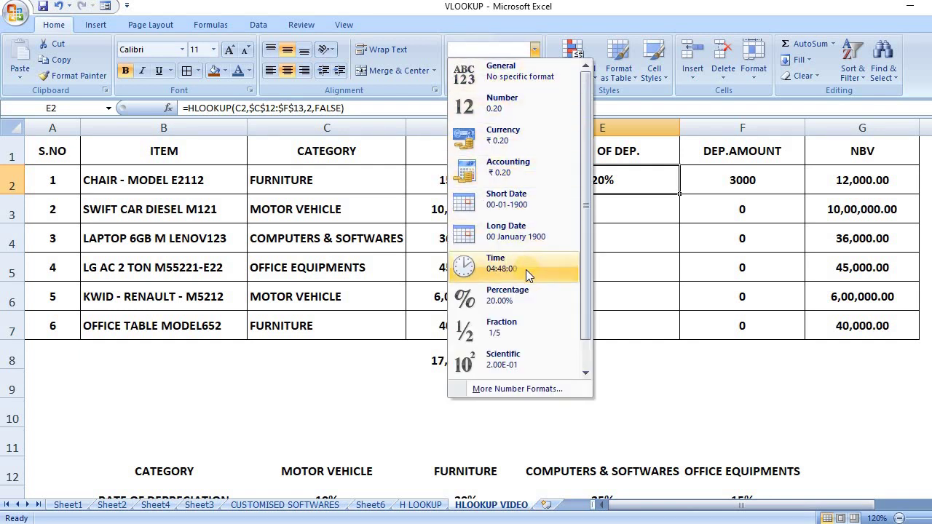
scroll(526, 270, "down", 1)
scroll(526, 279, "up", 1)
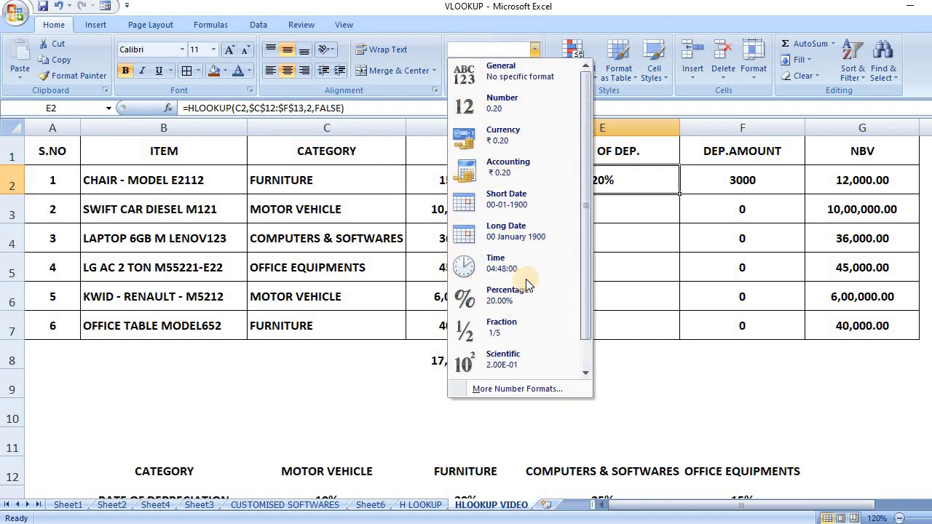
left_click(503, 71)
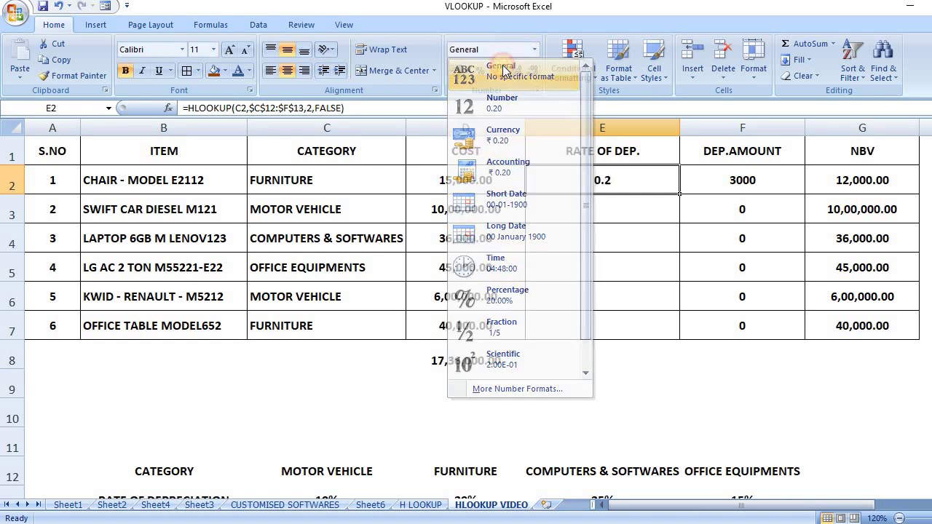
left_click(635, 326)
left_click(610, 183)
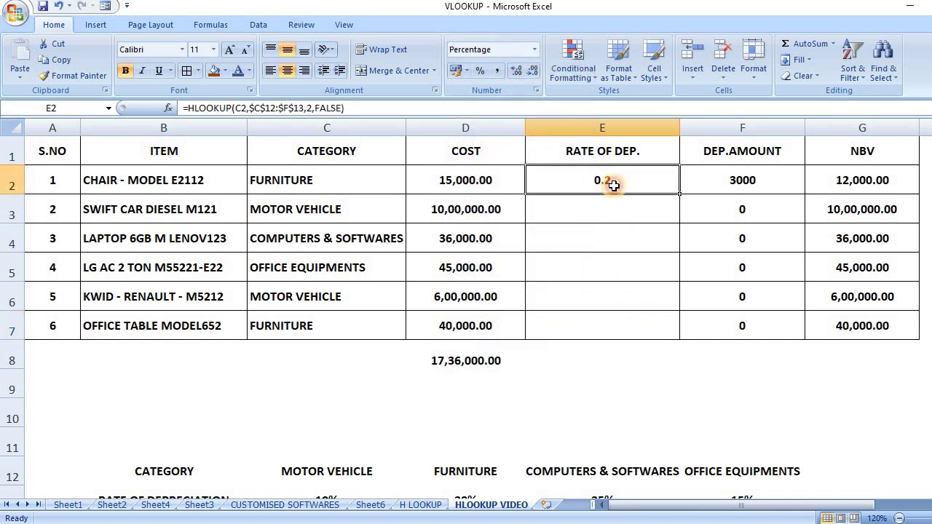
left_click(534, 50)
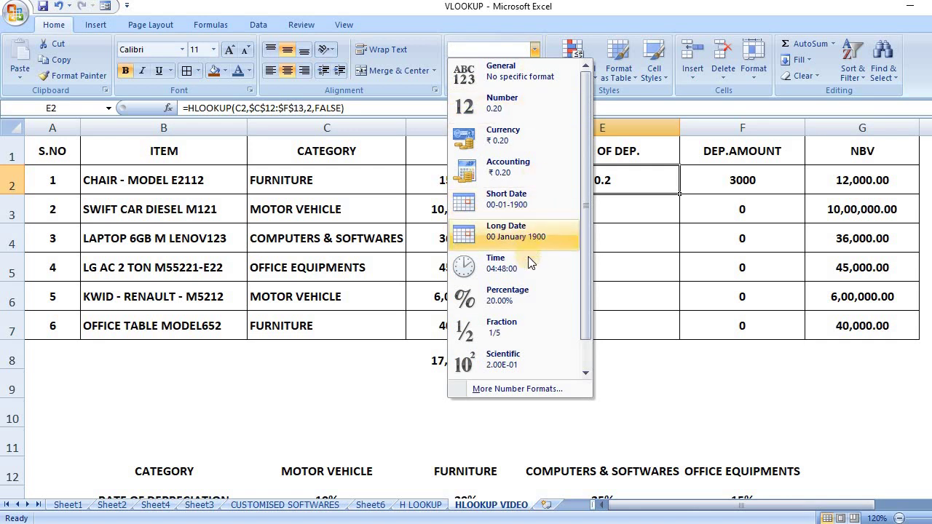
left_click(524, 295)
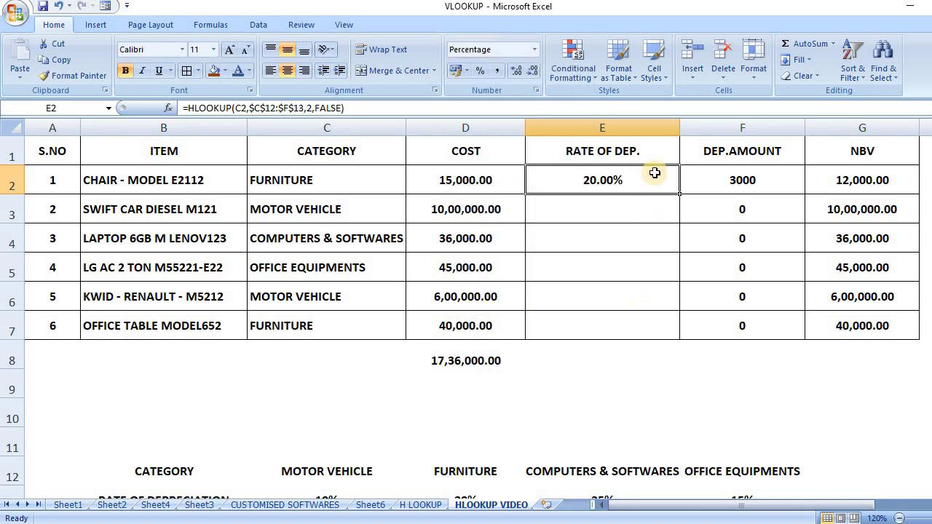
Copy the HLOOKUP rate down to E7 and remove both decimals from E2:E7.
left_click_drag(679, 195, 679, 336)
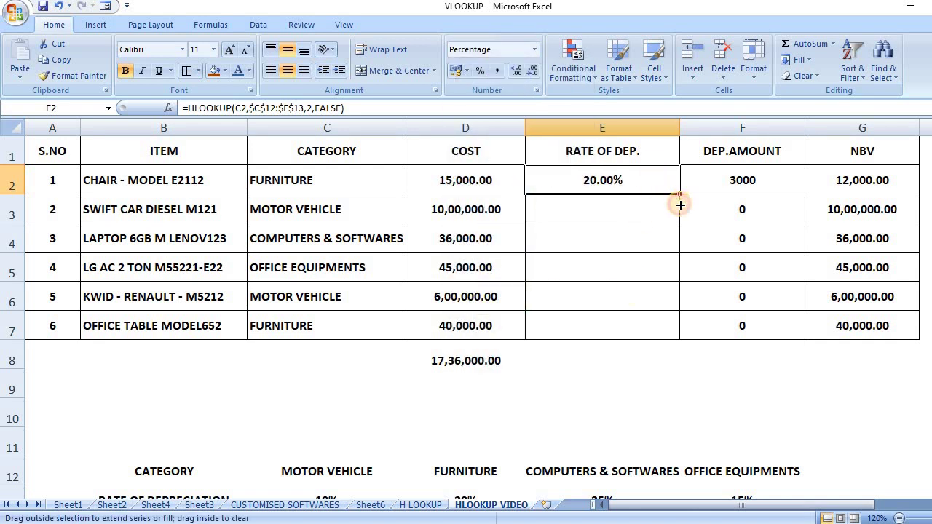
left_click(660, 393)
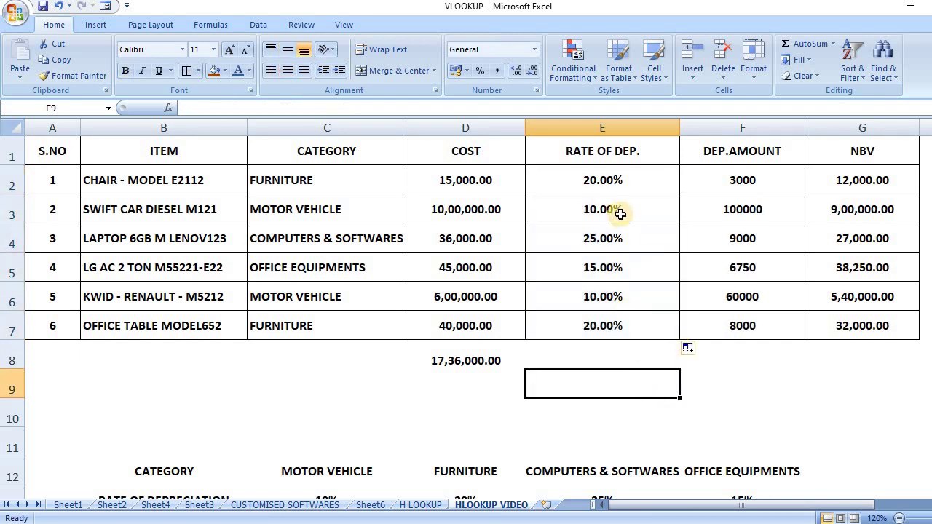
left_click_drag(609, 182, 616, 324)
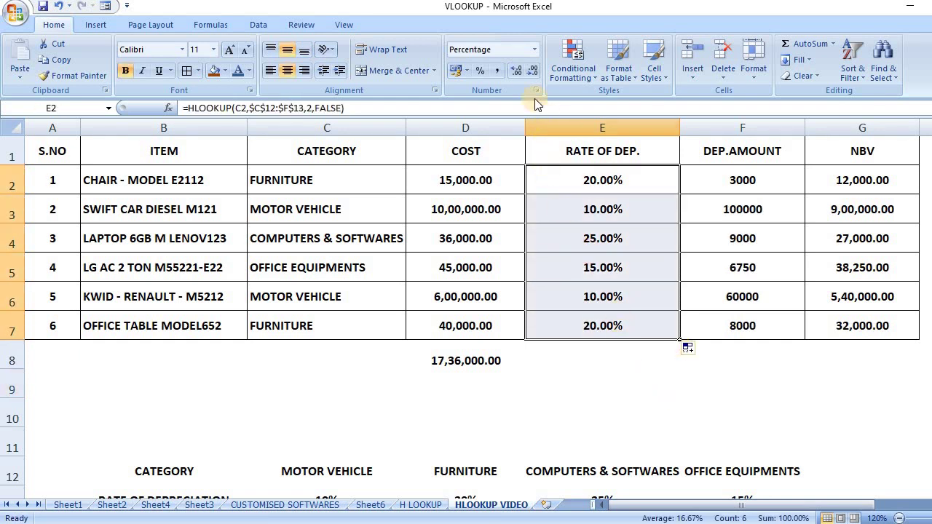
left_click(532, 71)
left_click(531, 72)
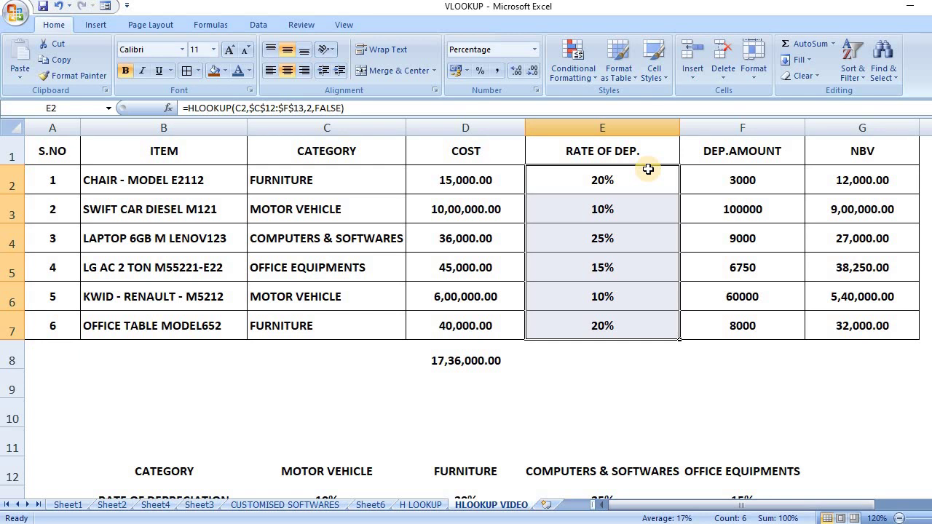
AutoSum DEP.AMOUNT in F8 and NBV in G8 (1,86,750.00 and 15,49,250.00).
left_click(761, 356)
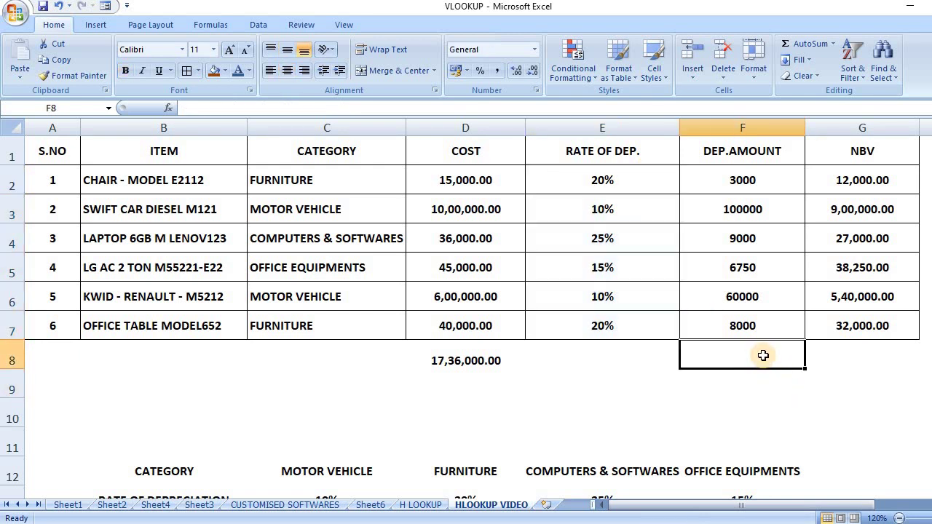
key("alt+equal")
key("Return")
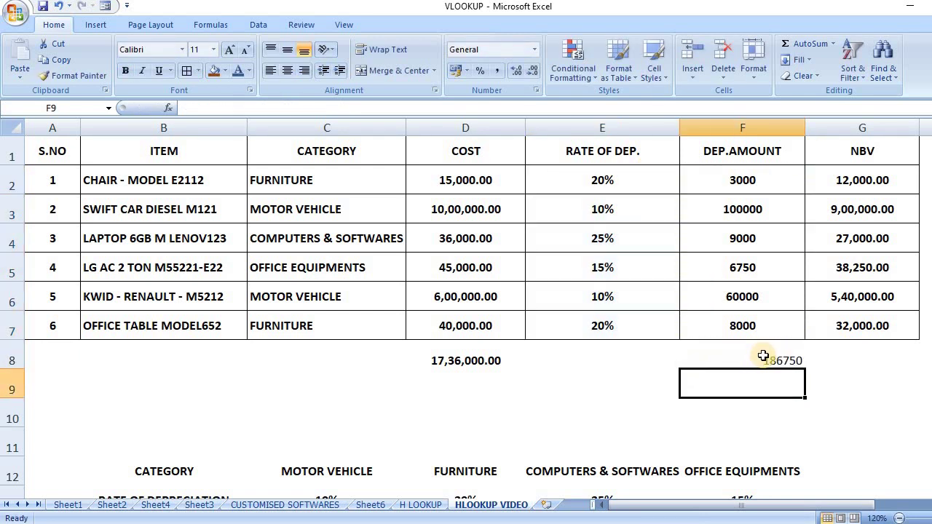
left_click(875, 362)
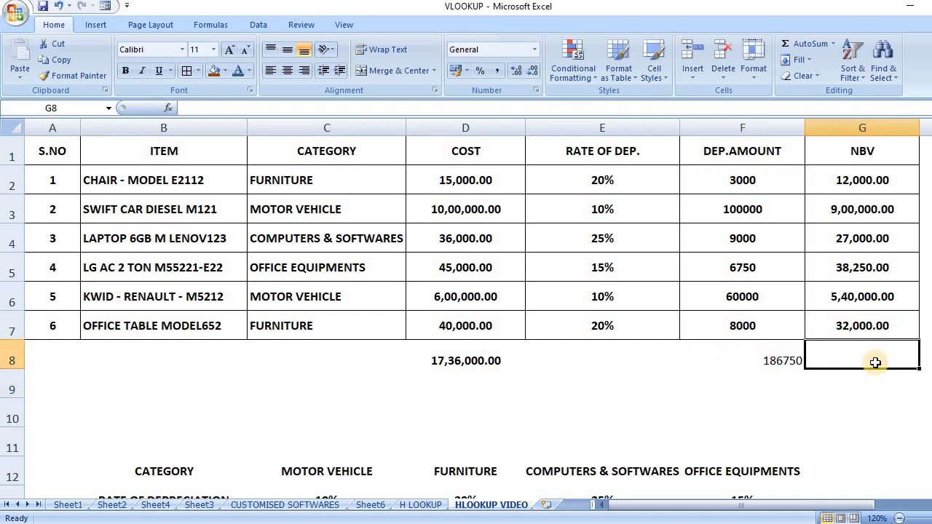
key("alt+equal")
key("Return")
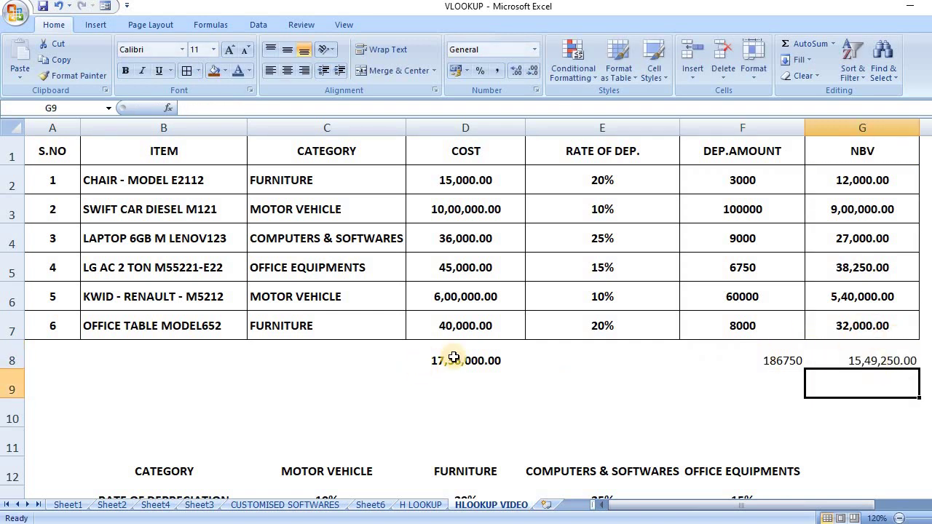
Copy D8's bold, centred total format onto F8:G8 with Format Painter.
left_click(453, 358)
left_click(73, 76)
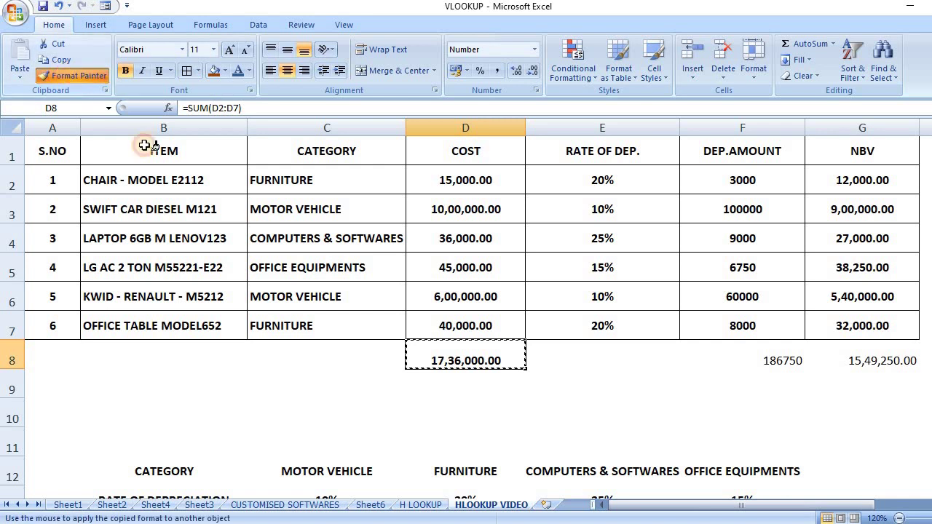
left_click_drag(732, 358, 838, 349)
left_click(810, 417)
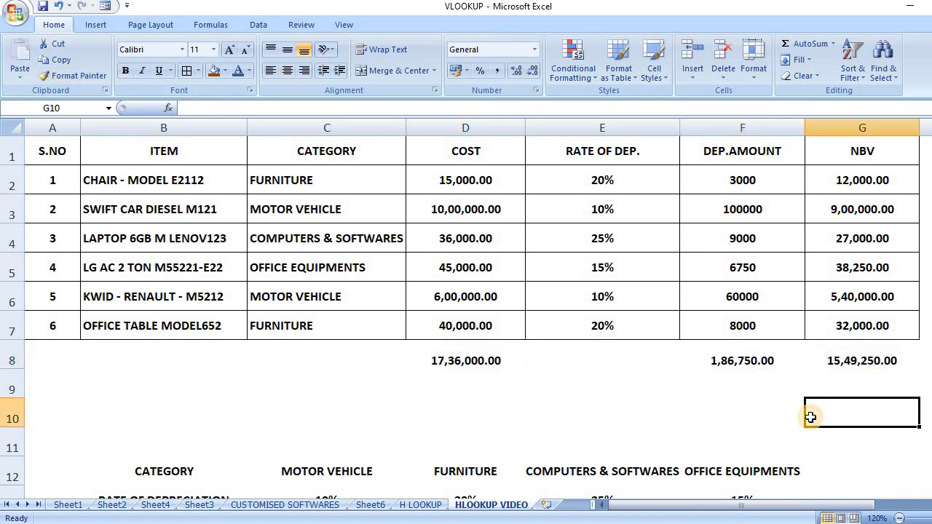
Enter 30% as the Motor Vehicle rate in C13, lifting total depreciation to 5,06,750.00.
scroll(545, 429, "down", 1)
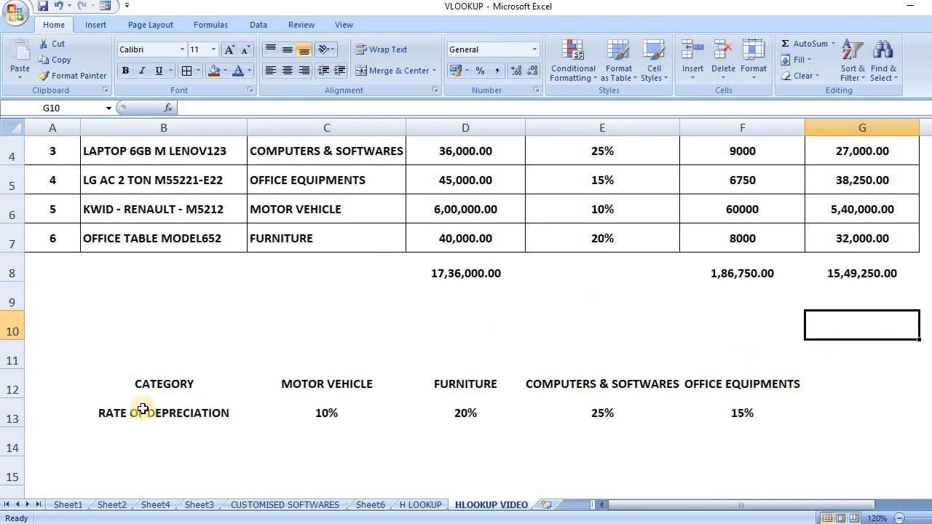
left_click(338, 419)
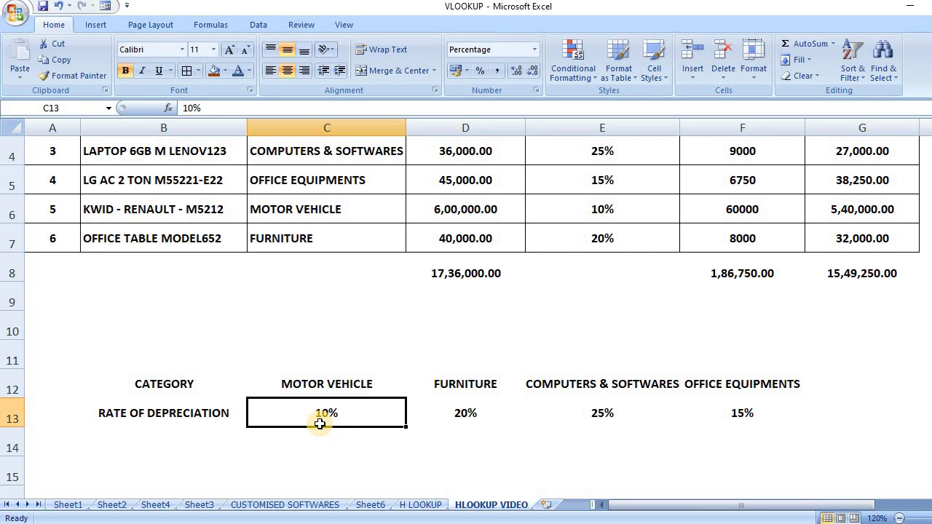
scroll(320, 424, "up", 1)
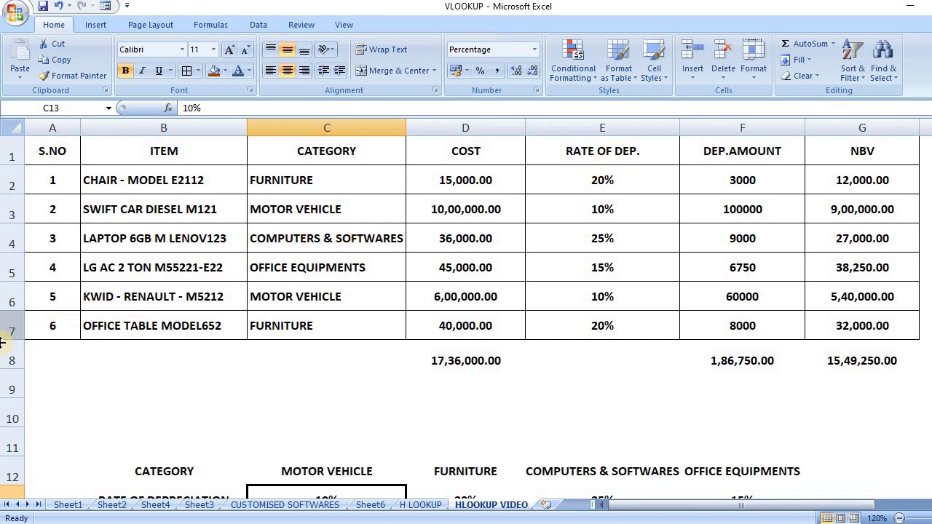
scroll(329, 430, "down", 2)
scroll(408, 428, "up", 1)
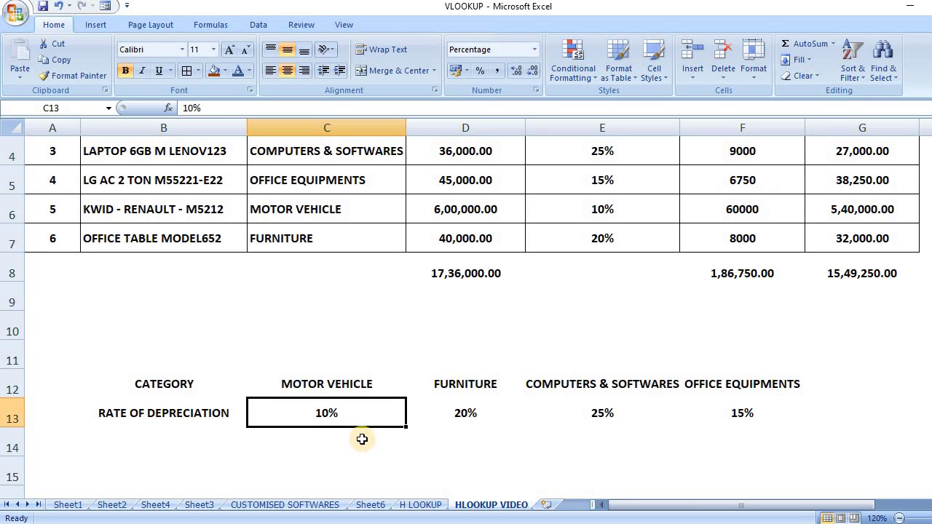
scroll(361, 440, "up", 1)
scroll(360, 450, "down", 1)
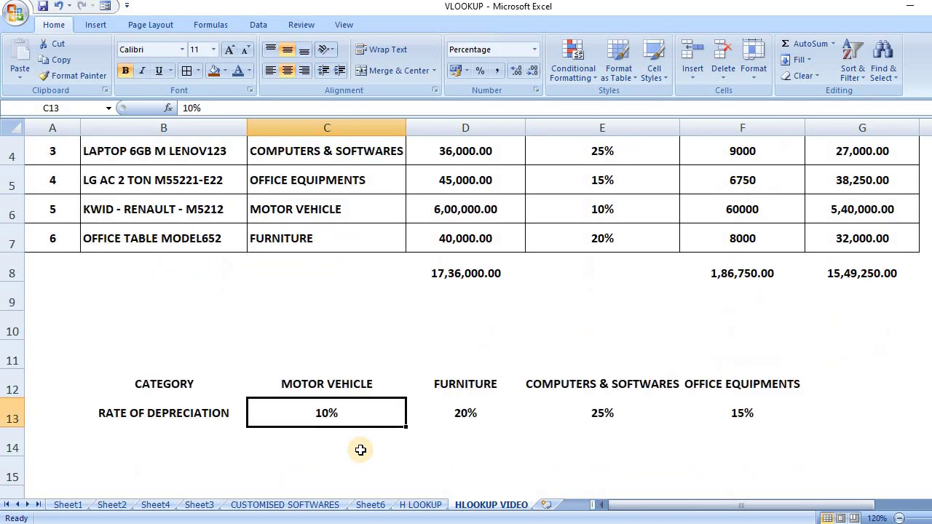
type("30")
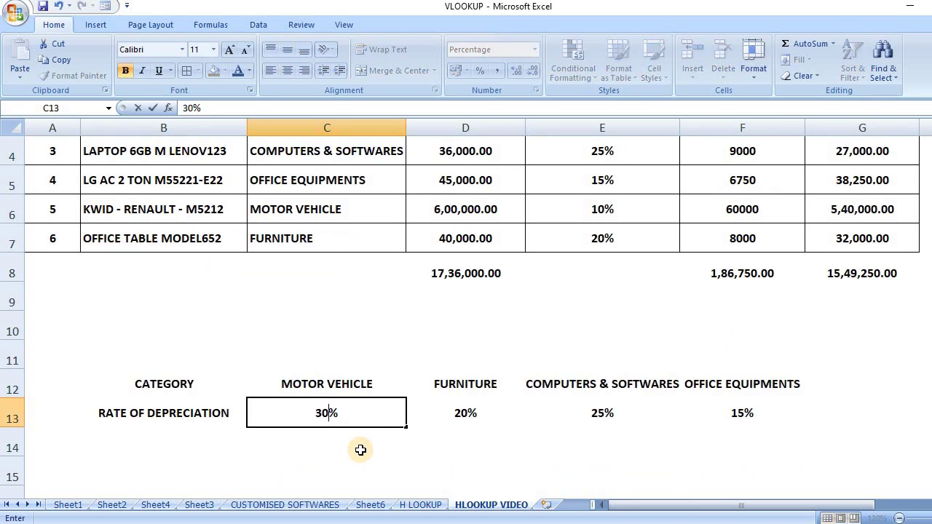
left_click(388, 475)
scroll(388, 475, "up", 1)
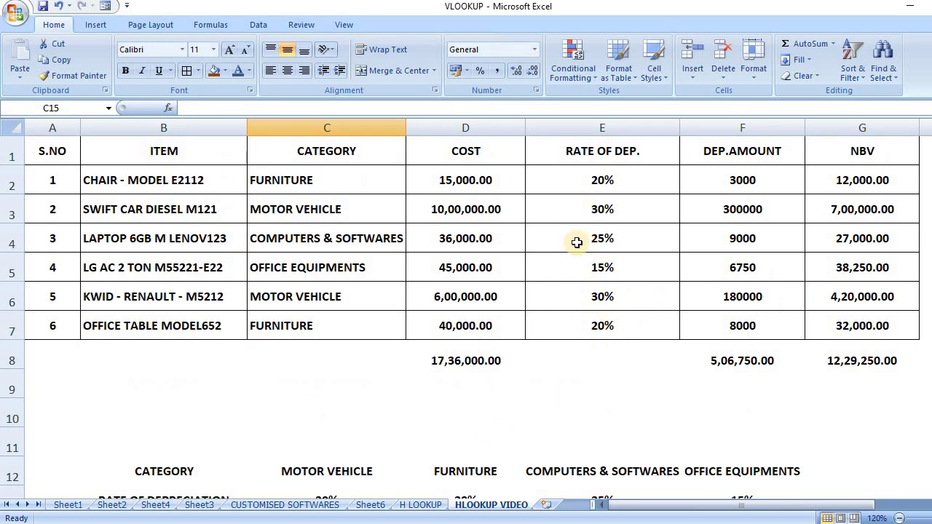
scroll(583, 274, "down", 2)
scroll(586, 300, "up", 2)
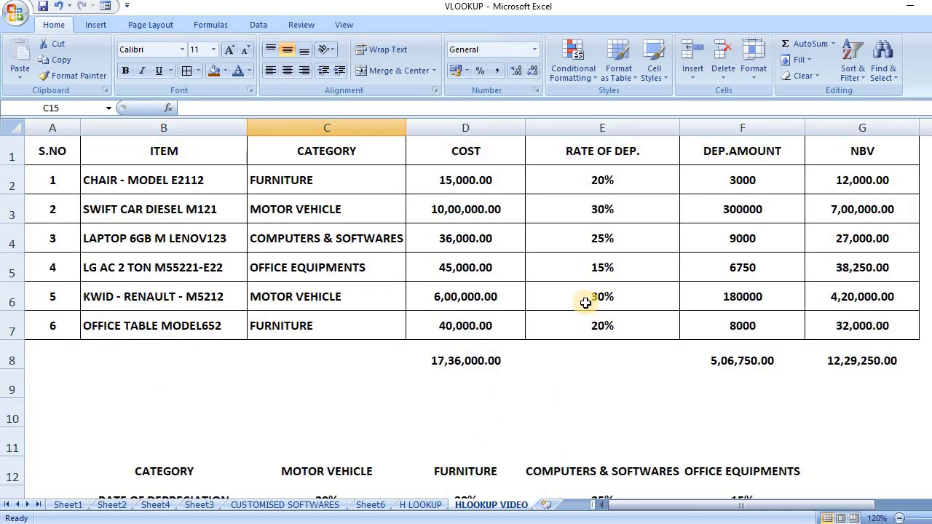